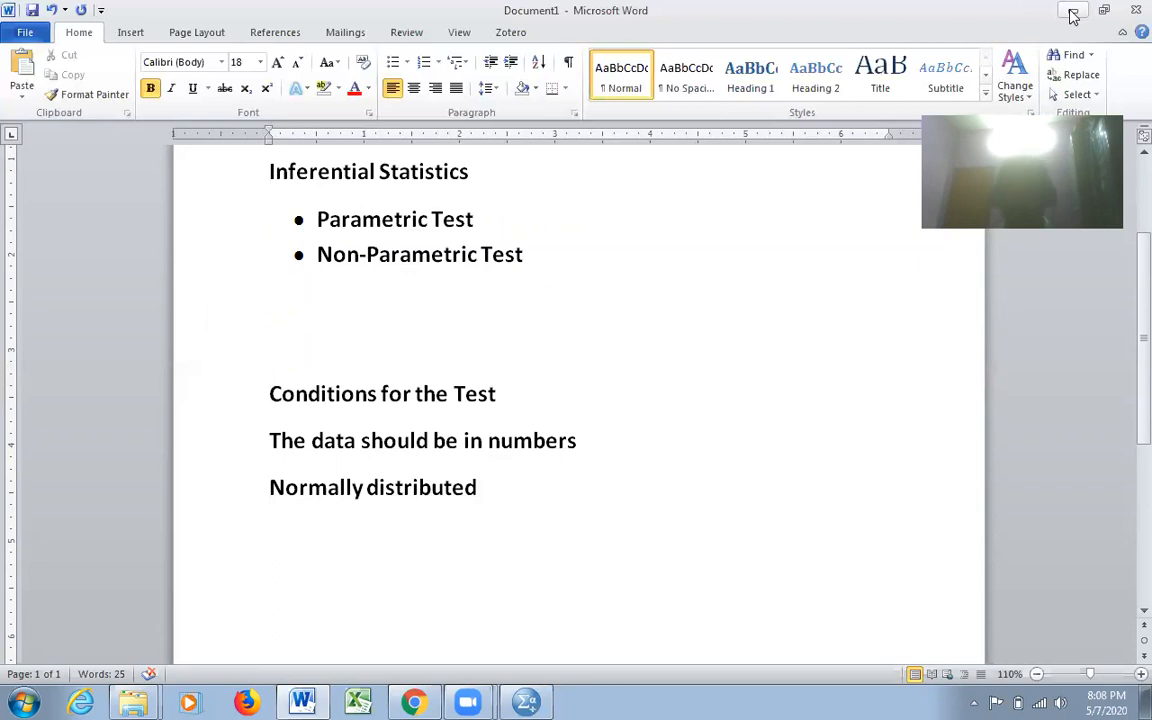
- Switch to SPSS Statistics and open 2 ttest.sav from "Final data set for the online classes" within the "SPSS online course 10-12 may 2020" folder
click(529, 702)
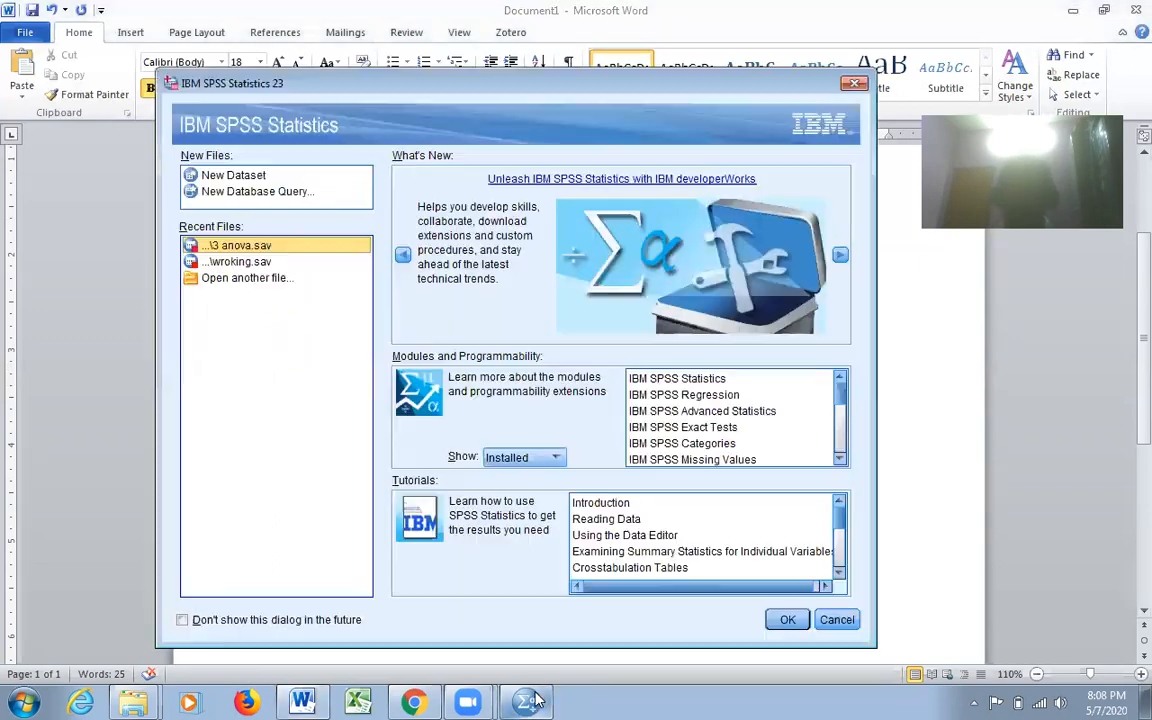
click(252, 279)
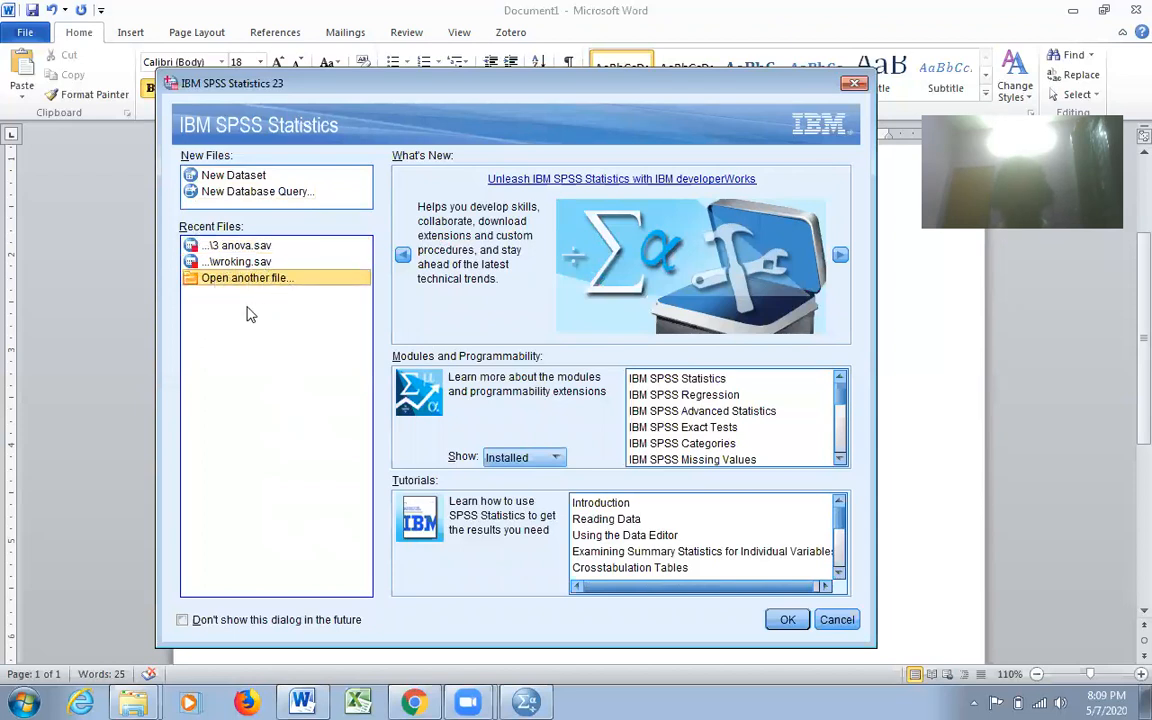
click(787, 620)
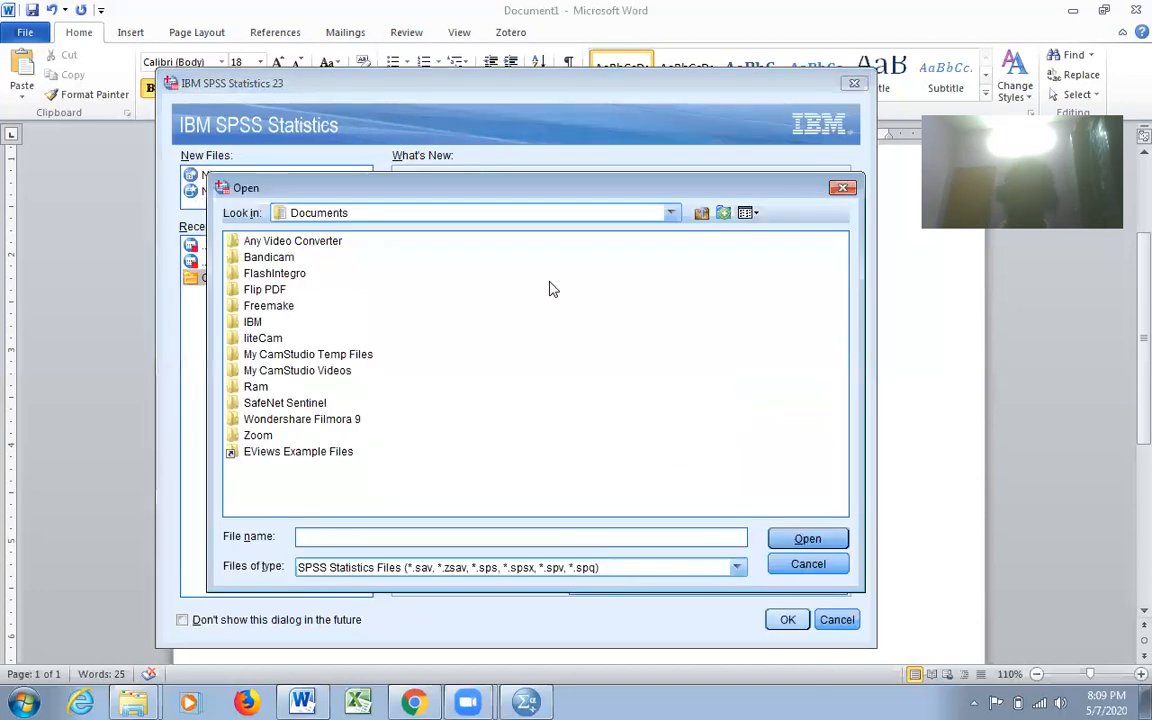
click(671, 213)
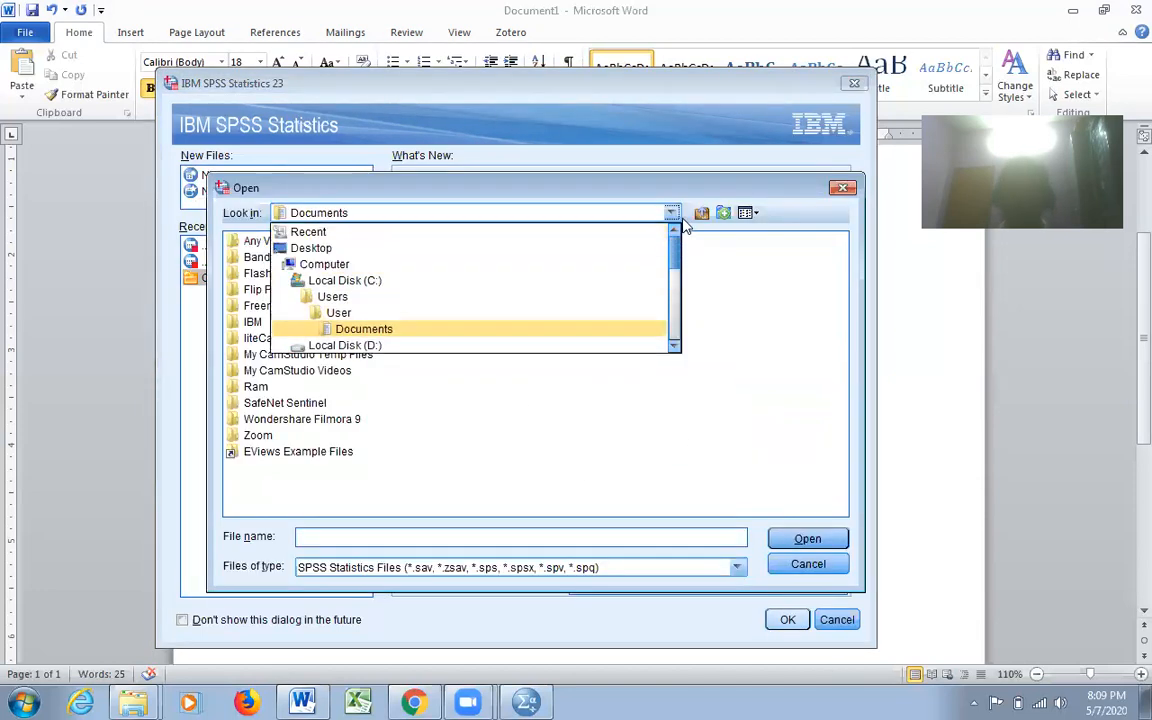
click(404, 233)
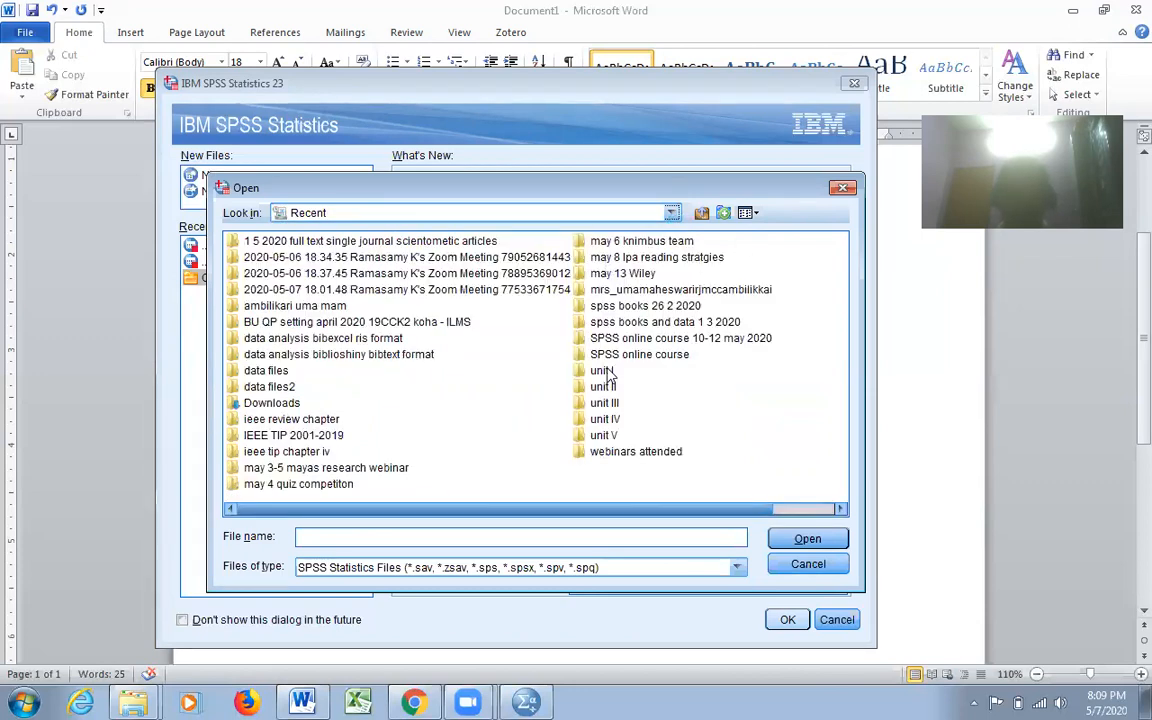
click(686, 344)
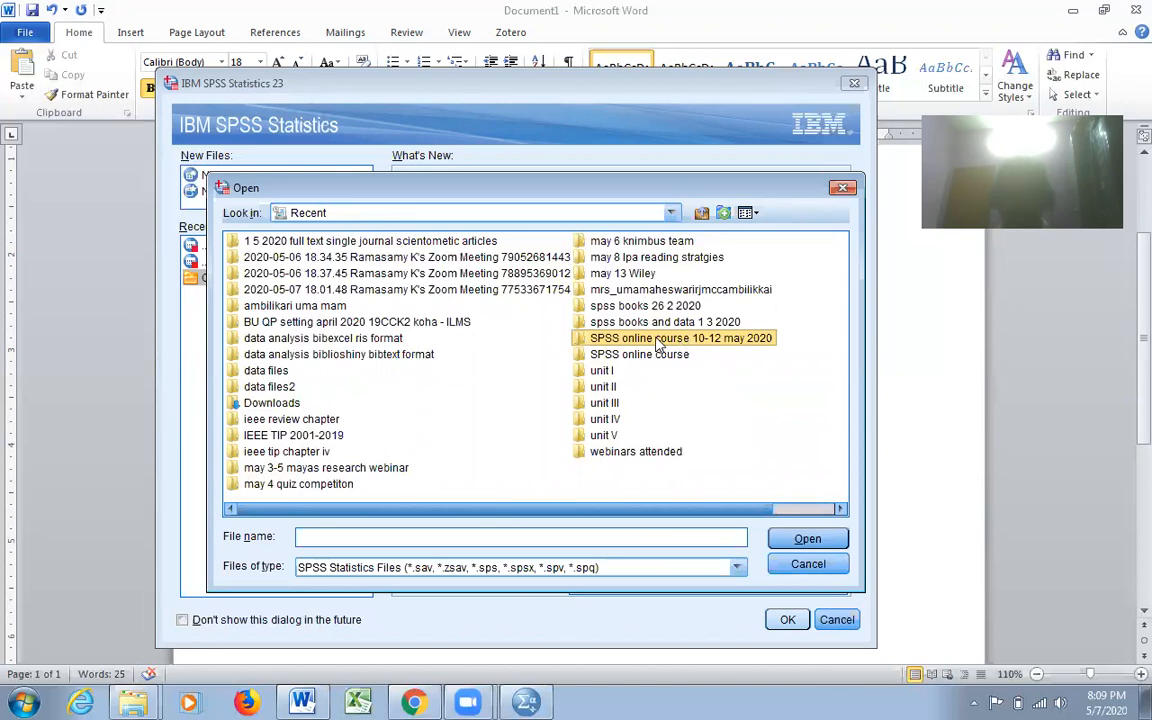
click(807, 539)
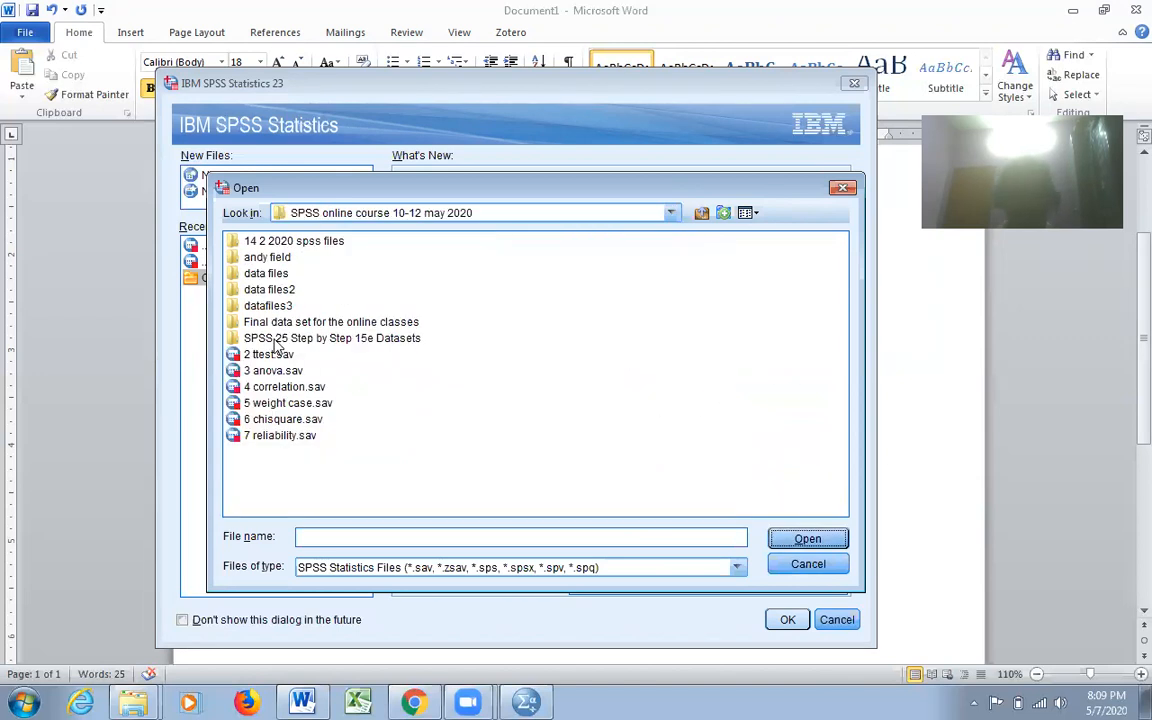
double_click(303, 321)
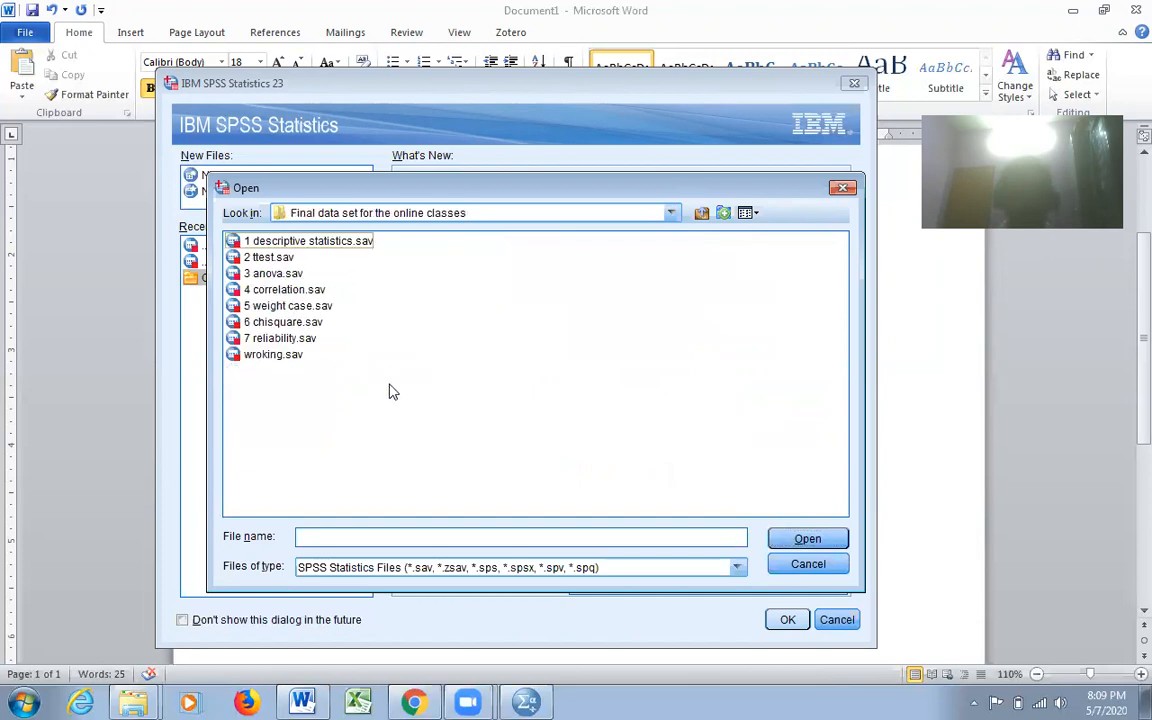
click(262, 257)
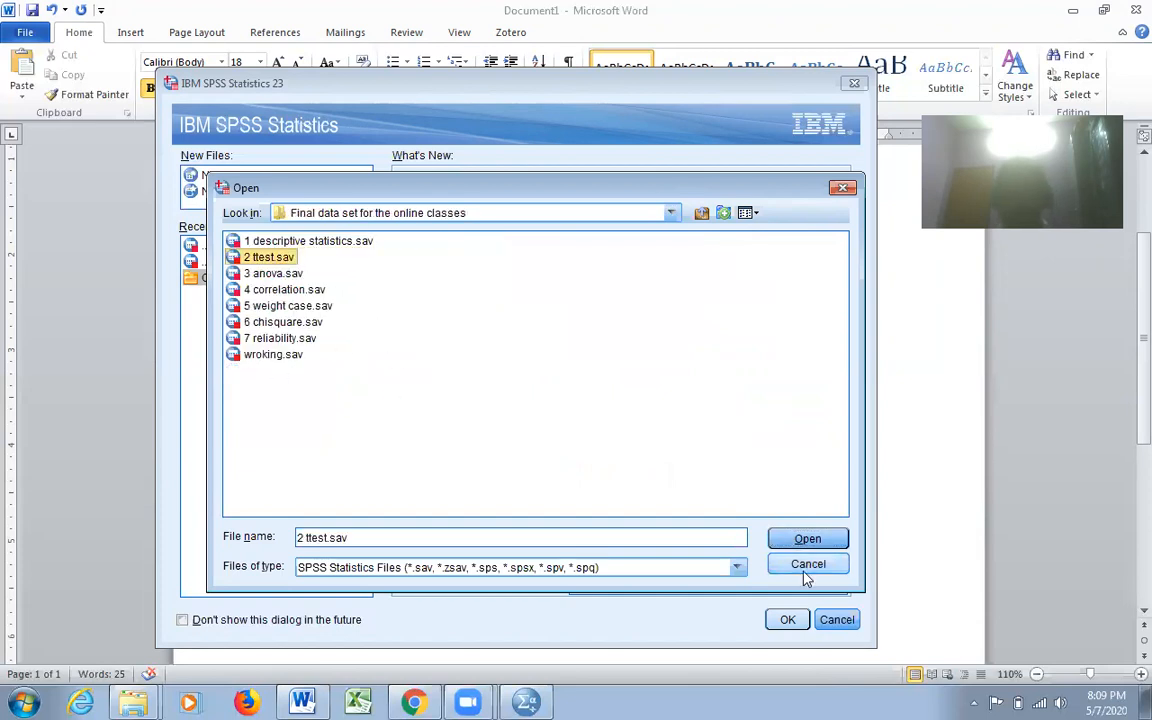
click(810, 539)
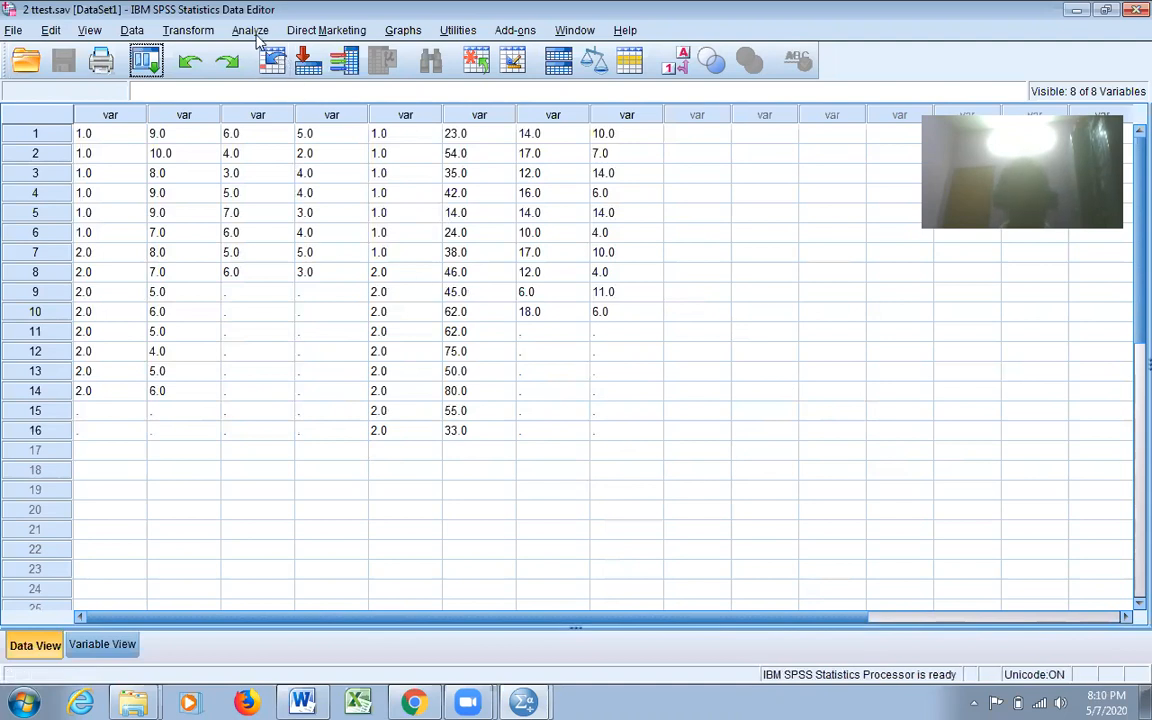
click(252, 31)
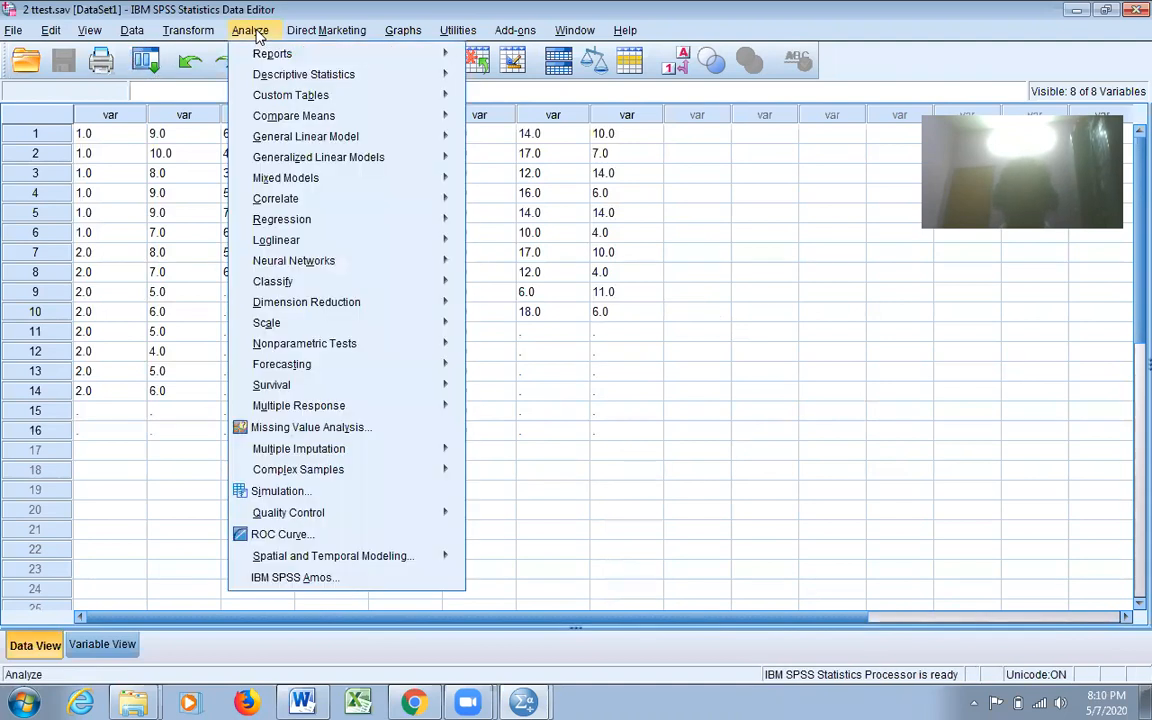
mouse_move(313, 351)
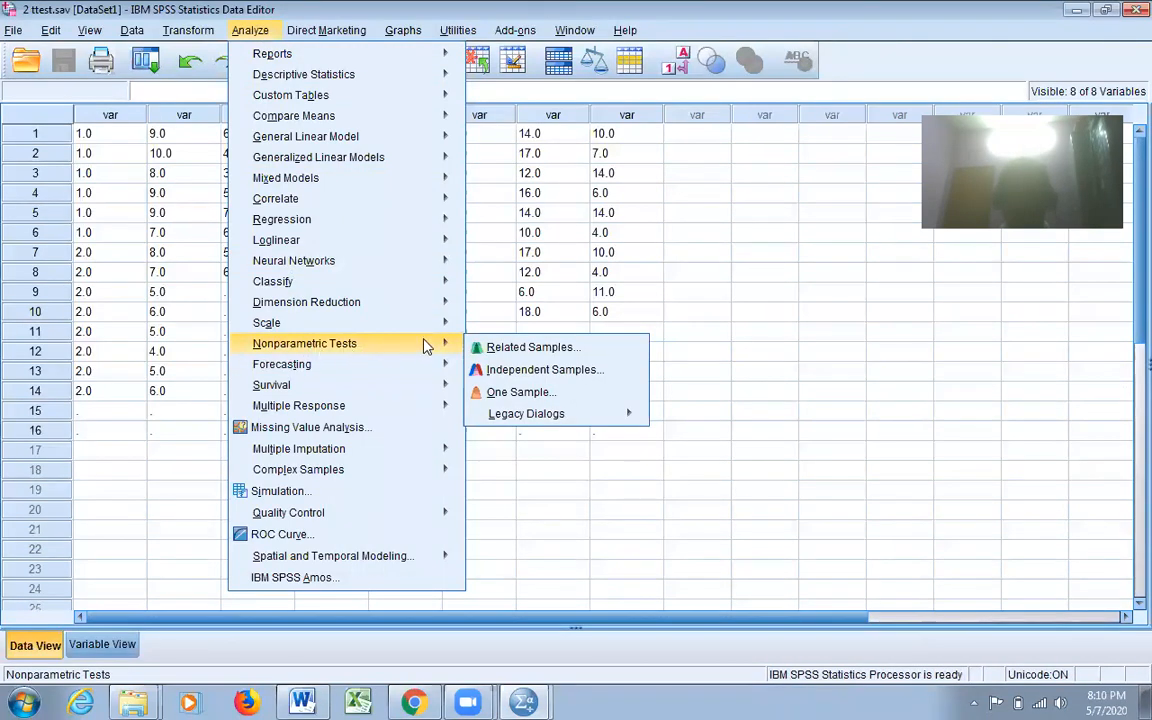
mouse_move(550, 420)
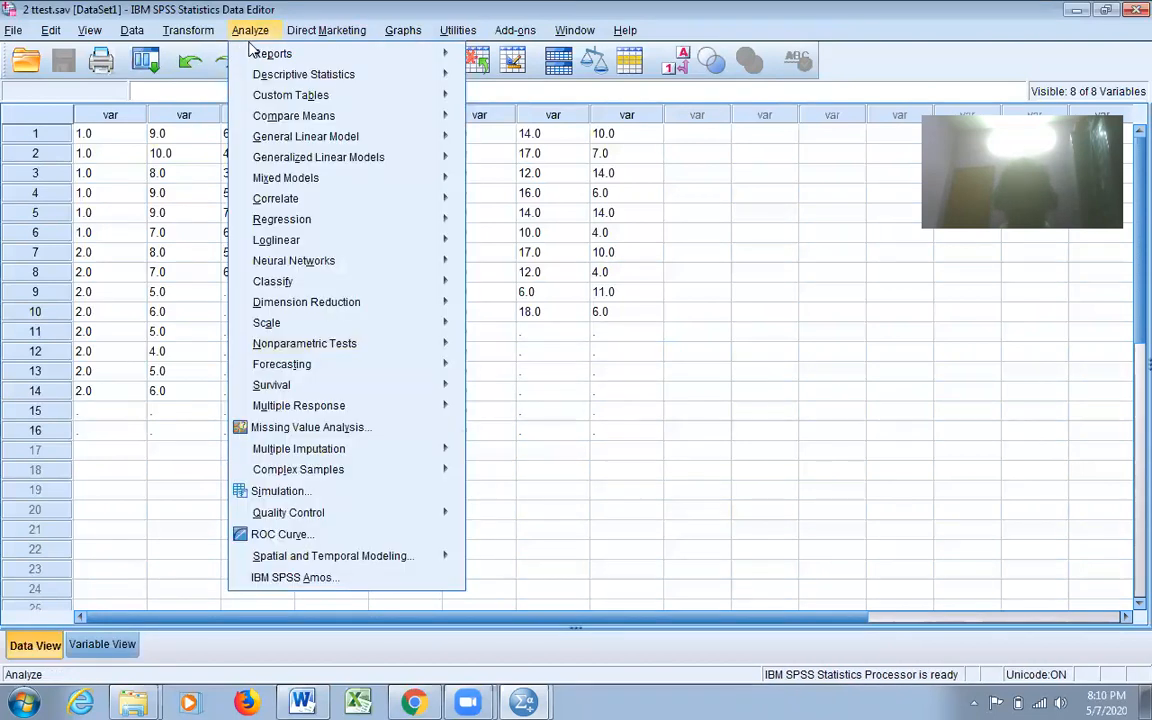
mouse_move(322, 318)
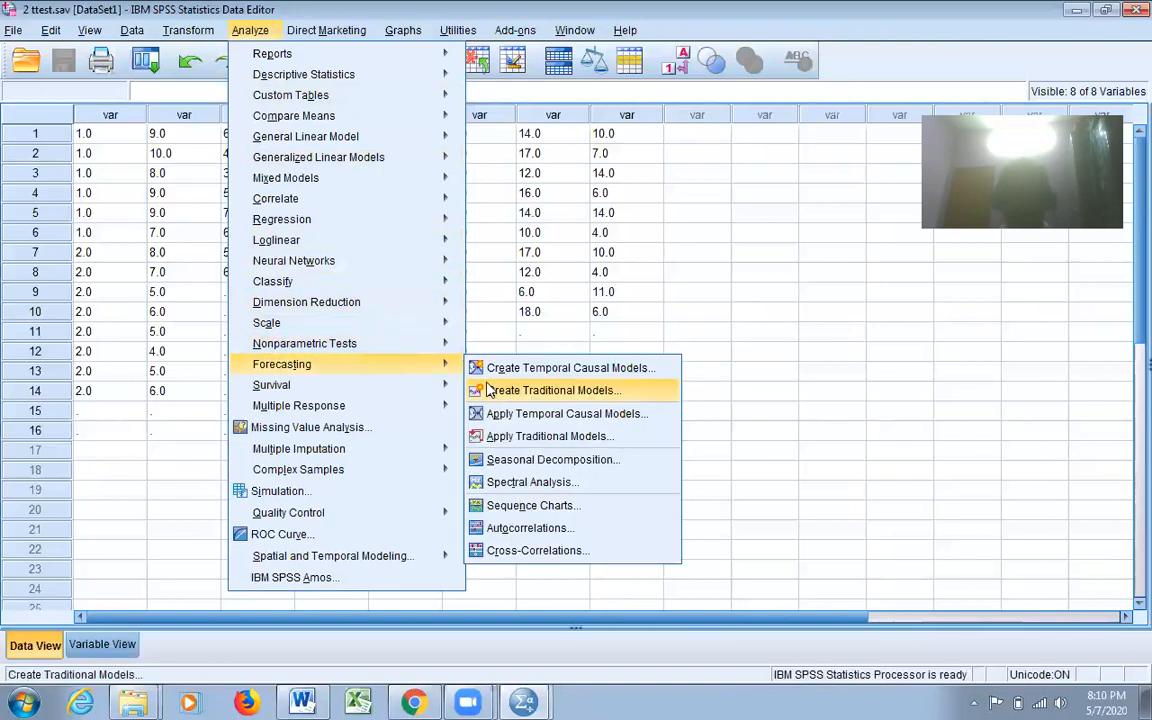
mouse_move(437, 343)
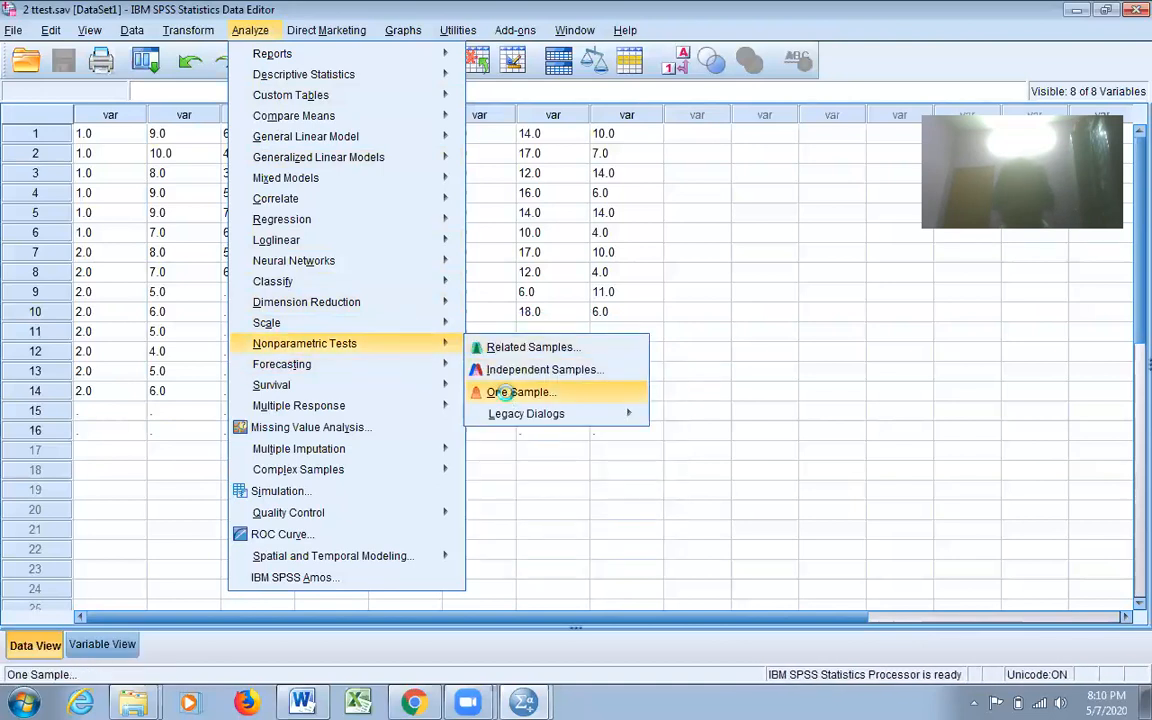
click(508, 394)
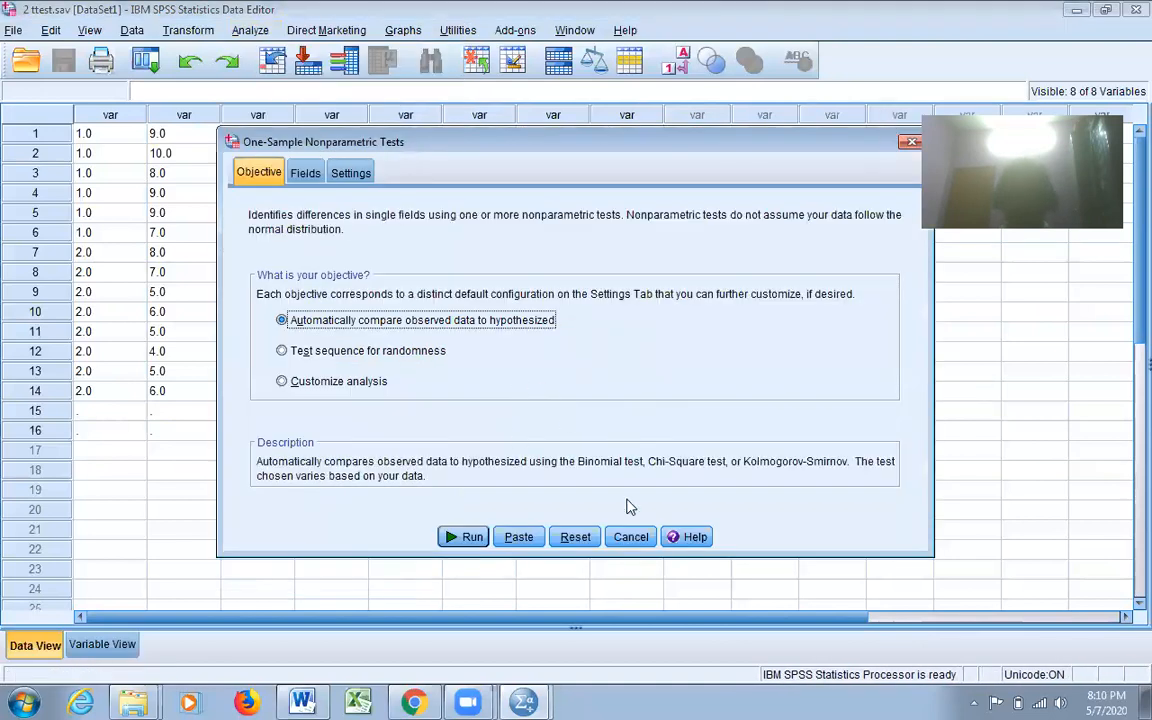
click(910, 145)
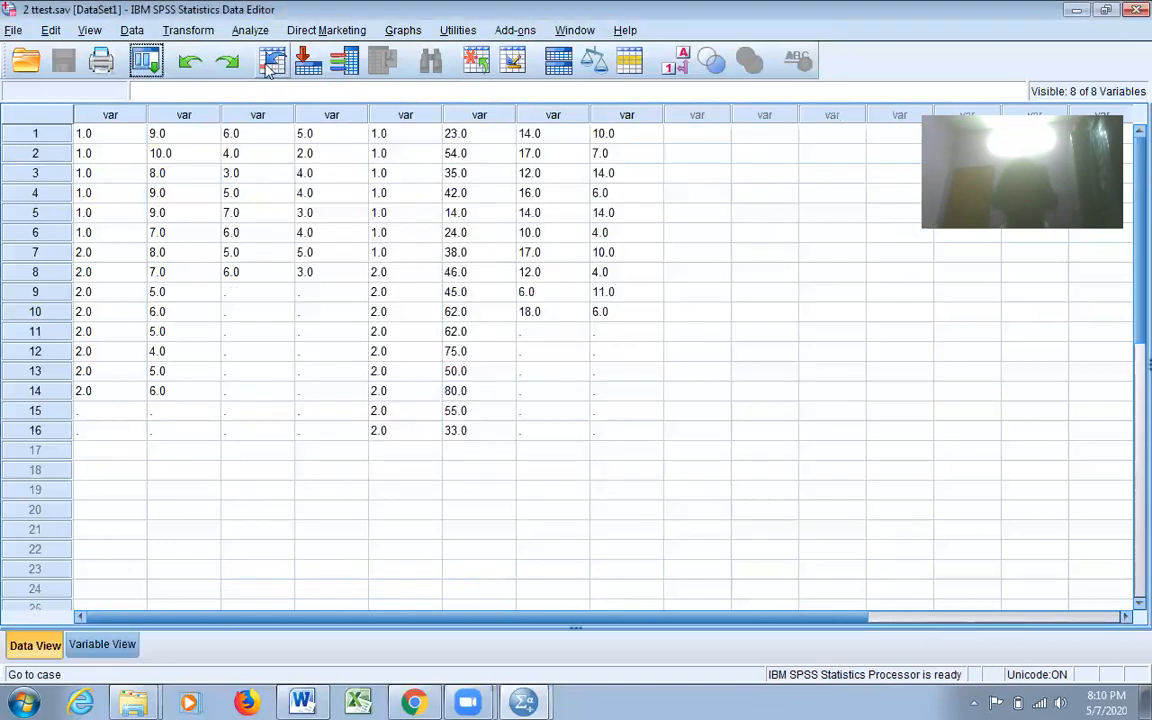
- Run the legacy 1-Sample K-S nonparametric test on Errors against the Normal distribution and review its results table
click(250, 30)
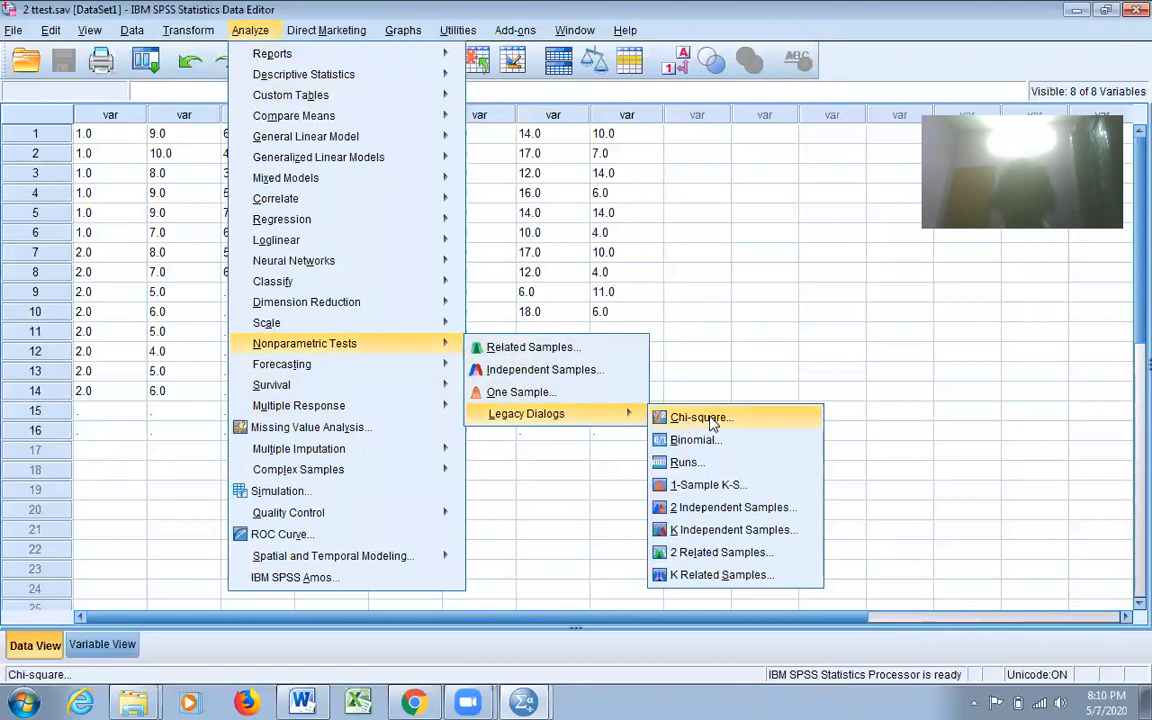
click(714, 486)
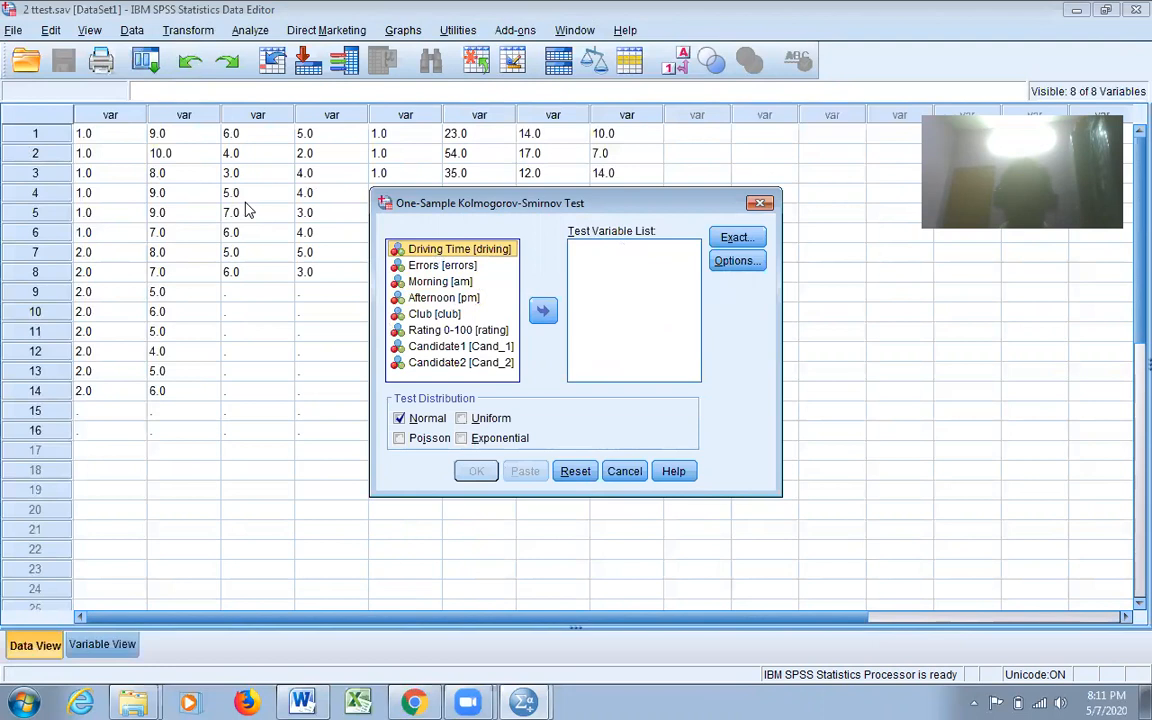
click(450, 266)
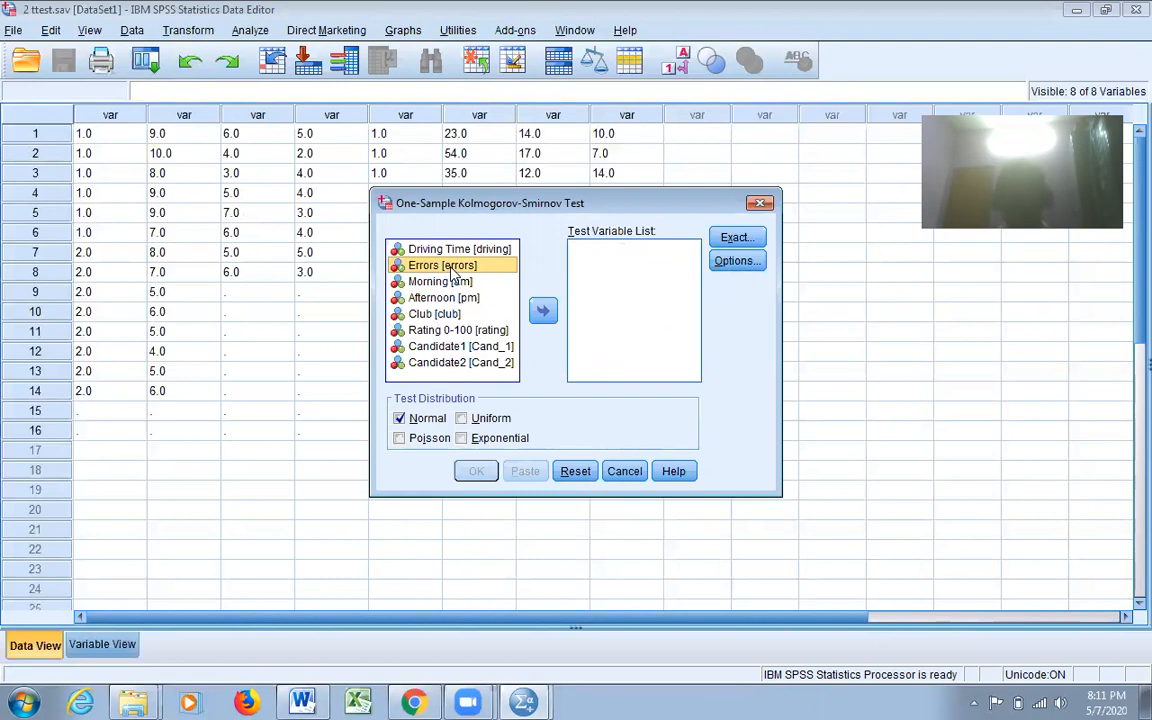
click(544, 318)
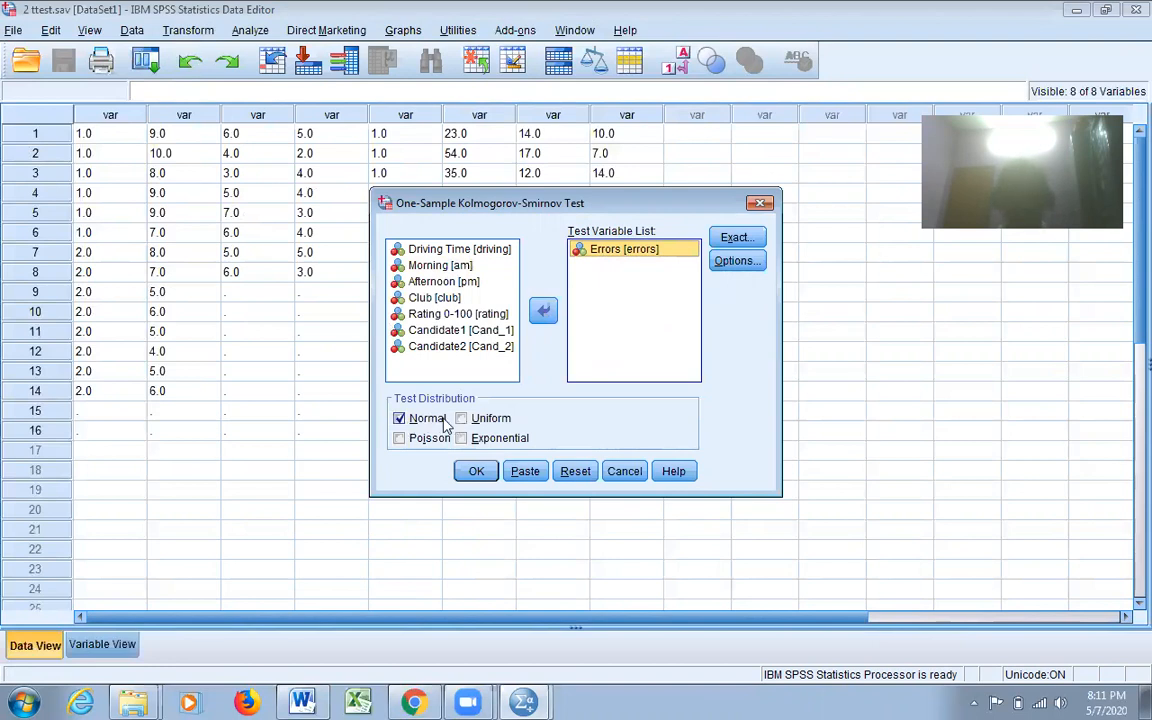
click(477, 472)
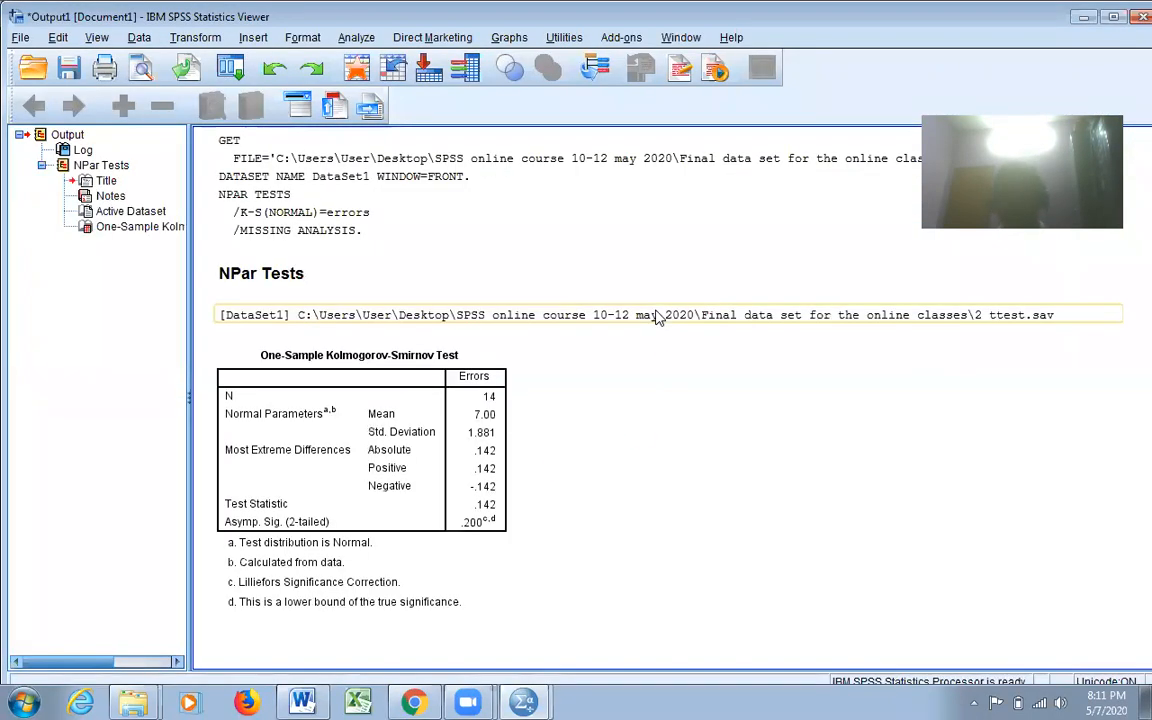
click(420, 452)
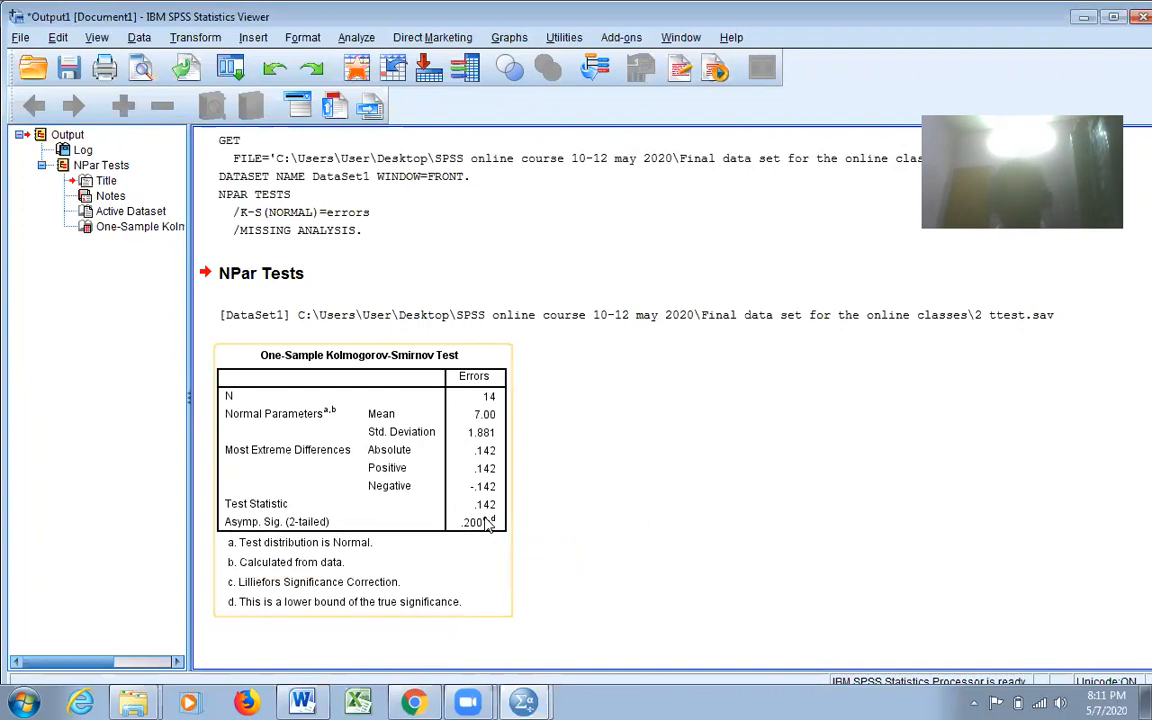
click(716, 524)
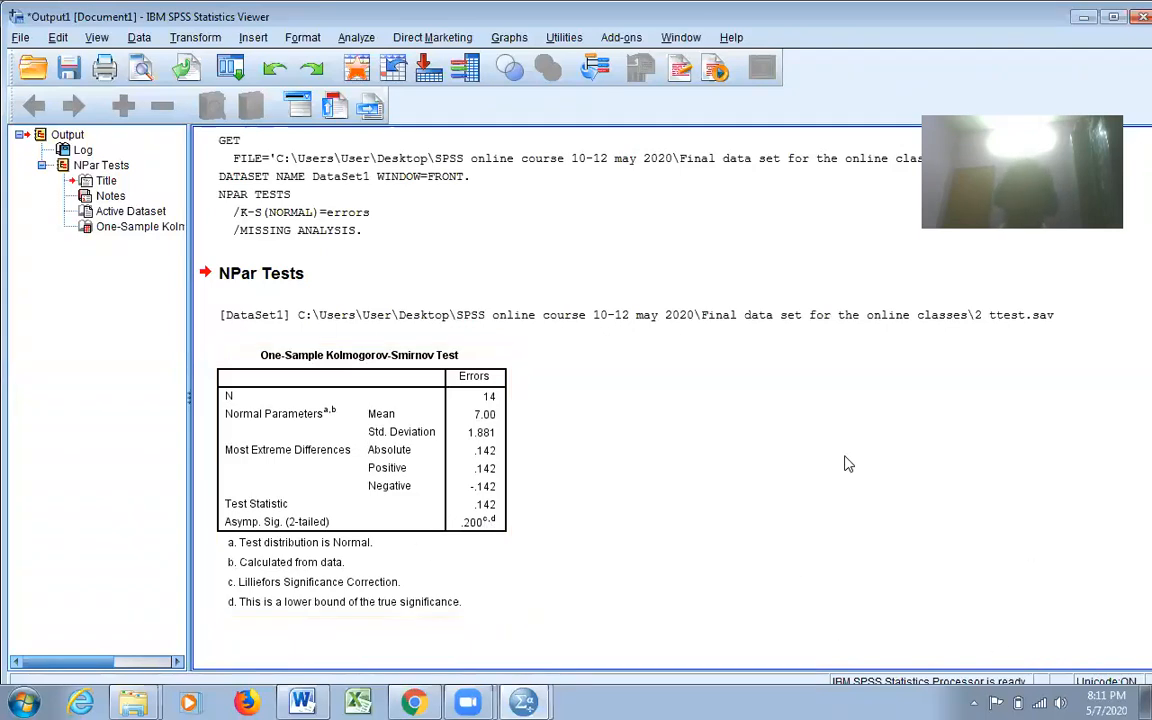
- Minimize the output viewer and show value labels instead of numeric codes in the t-test data
click(1083, 20)
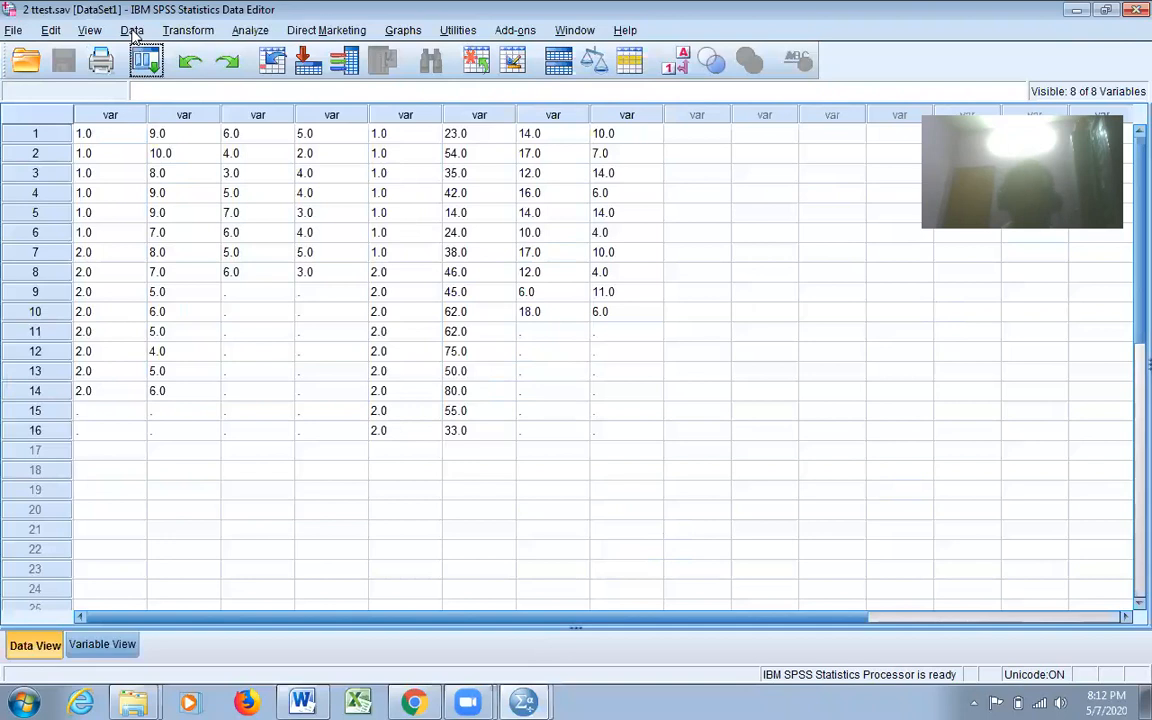
click(90, 31)
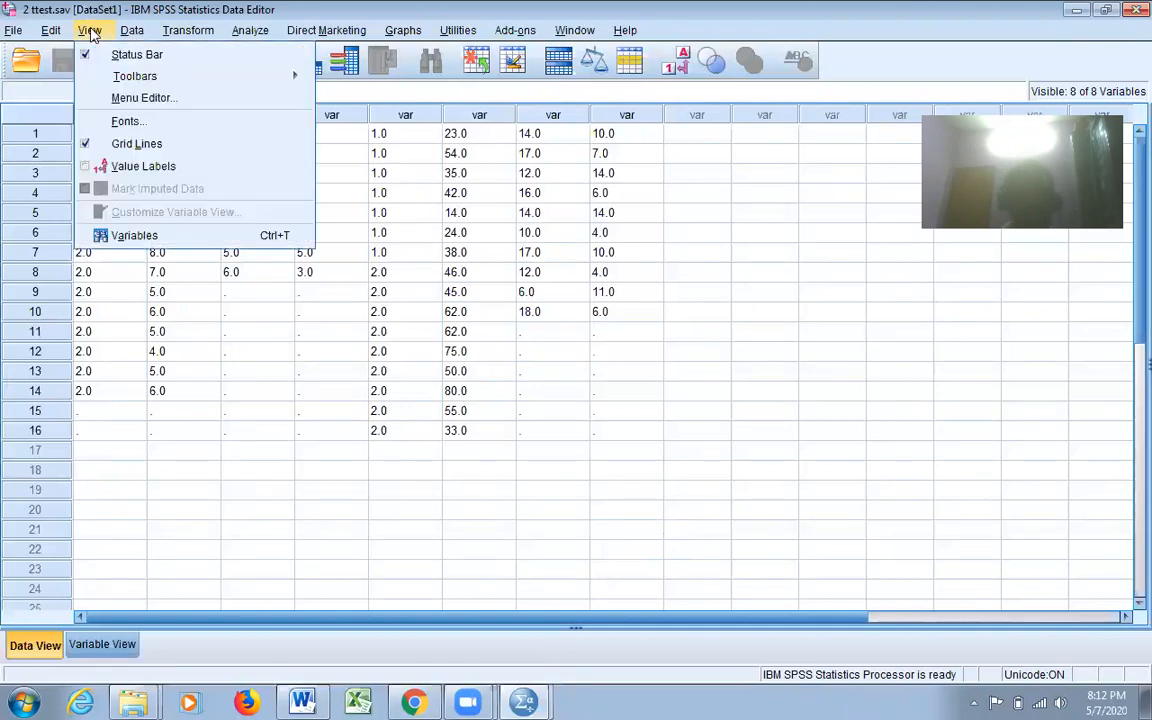
click(121, 166)
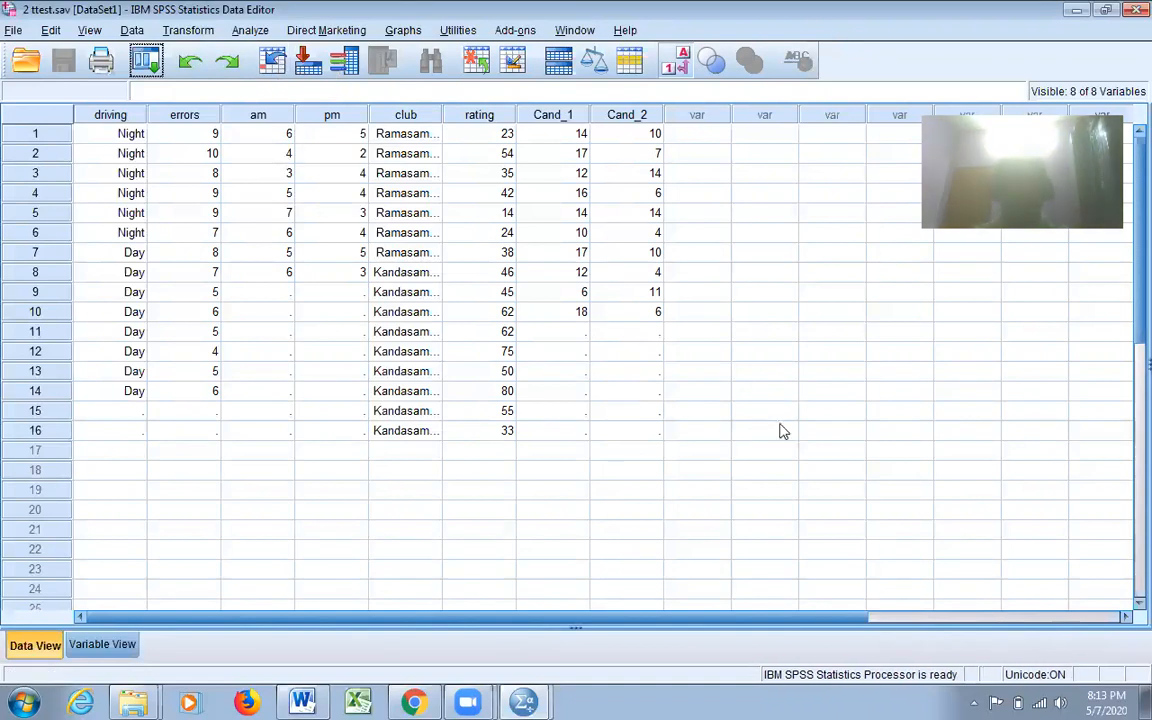
- Start an Independent-Samples T Test with Errors as the test variable
click(257, 34)
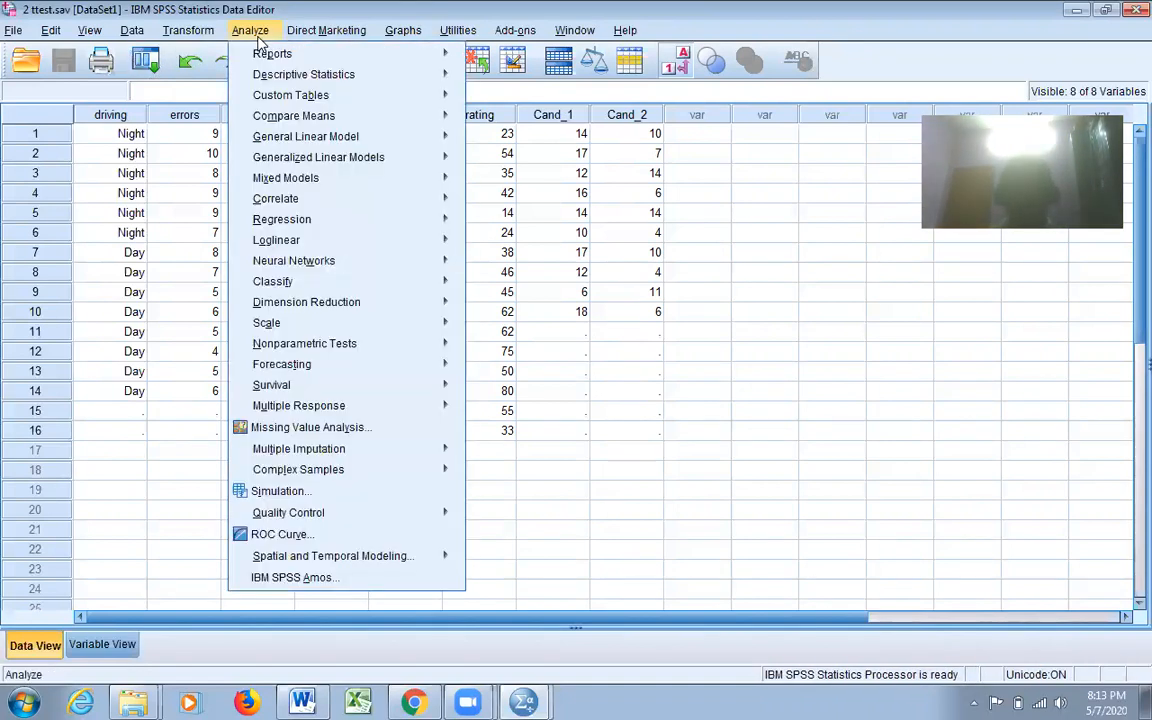
mouse_move(333, 120)
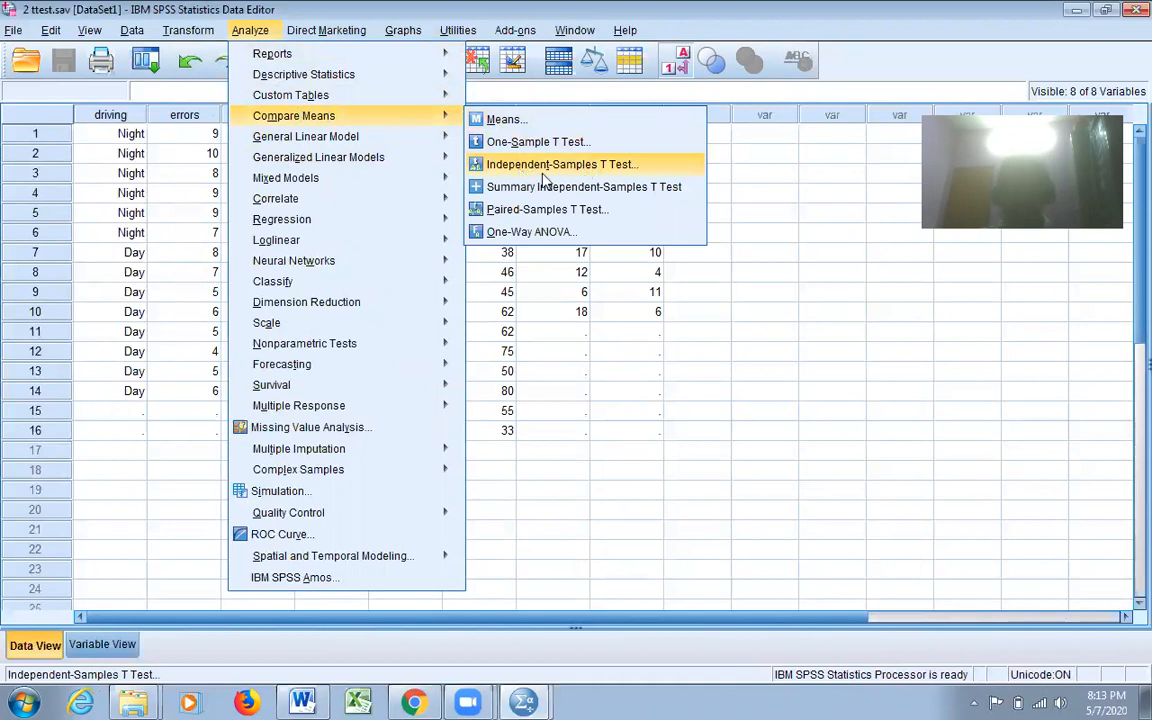
click(566, 162)
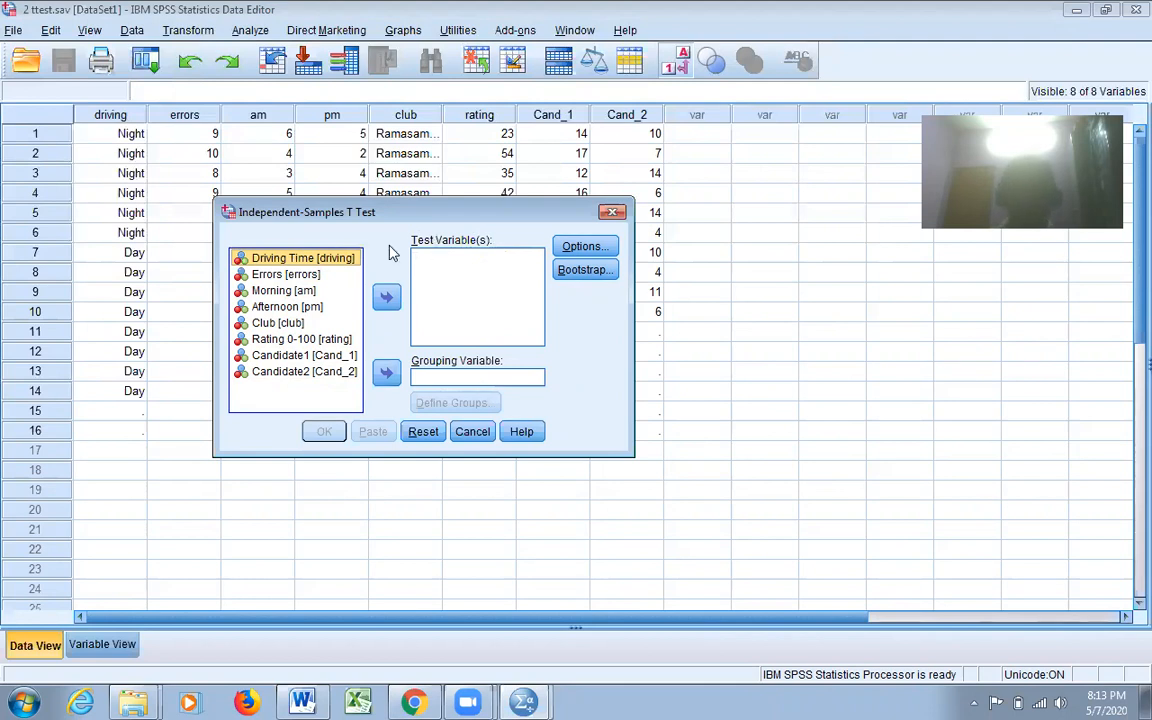
click(286, 277)
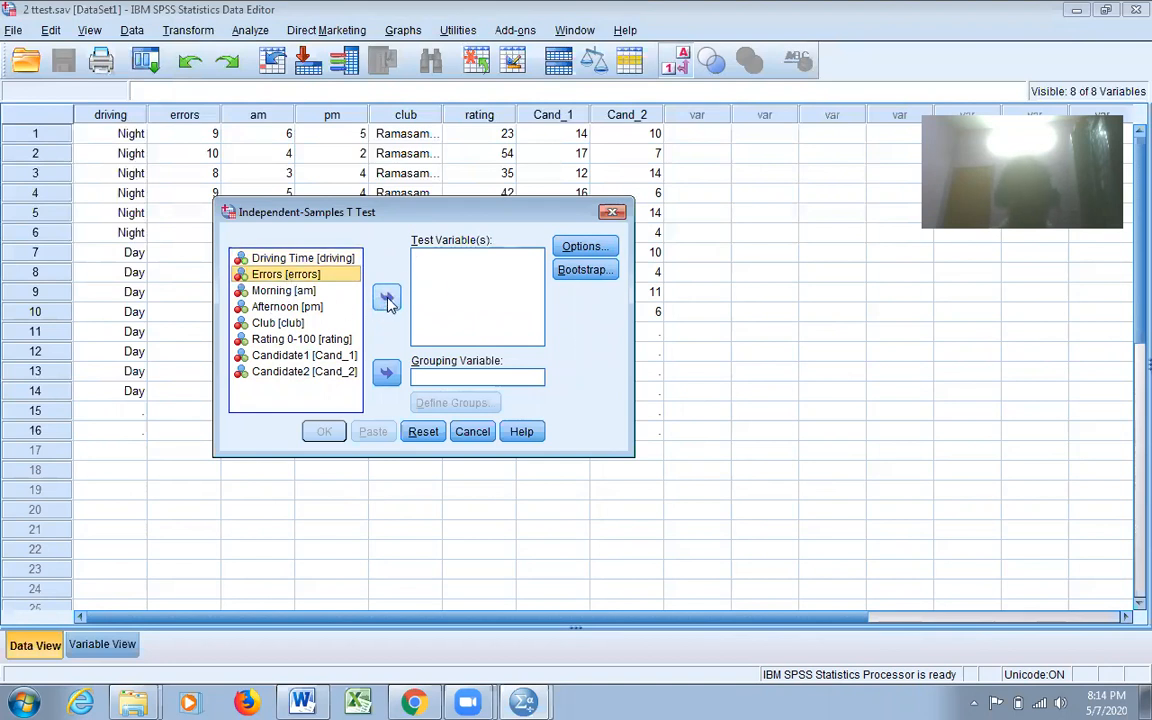
click(388, 300)
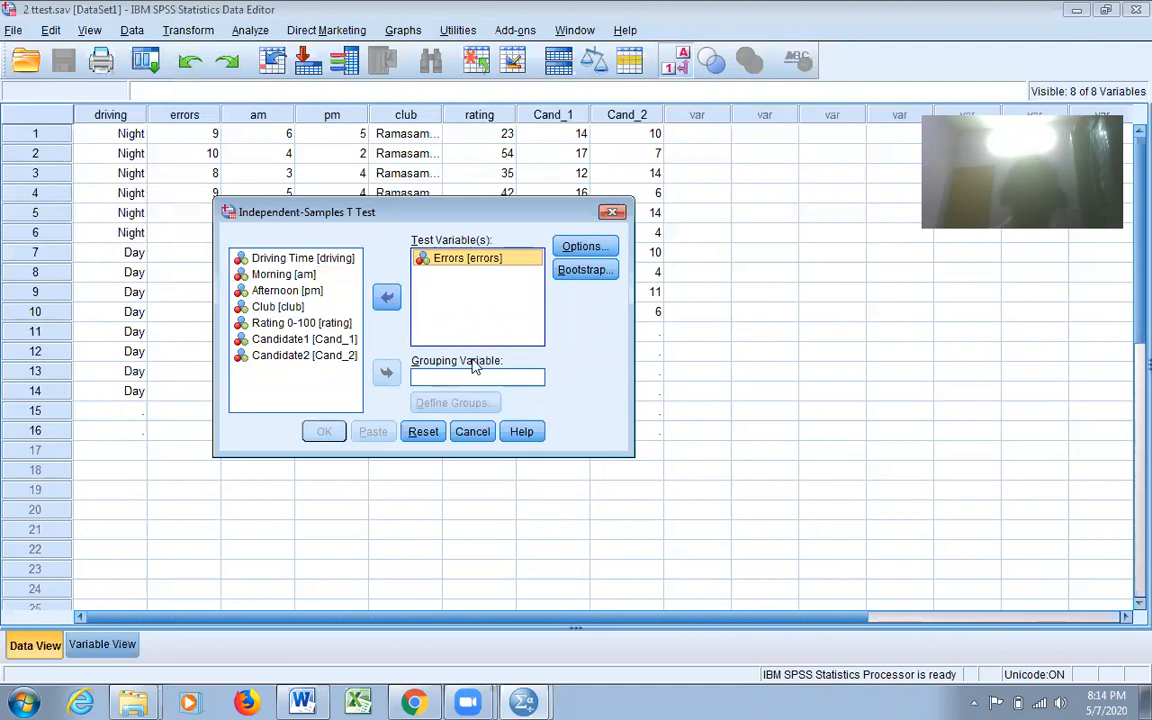
- Group the independent-samples test by Driving Time, defining group 1 as value 1 and group 2 as value 2
click(323, 265)
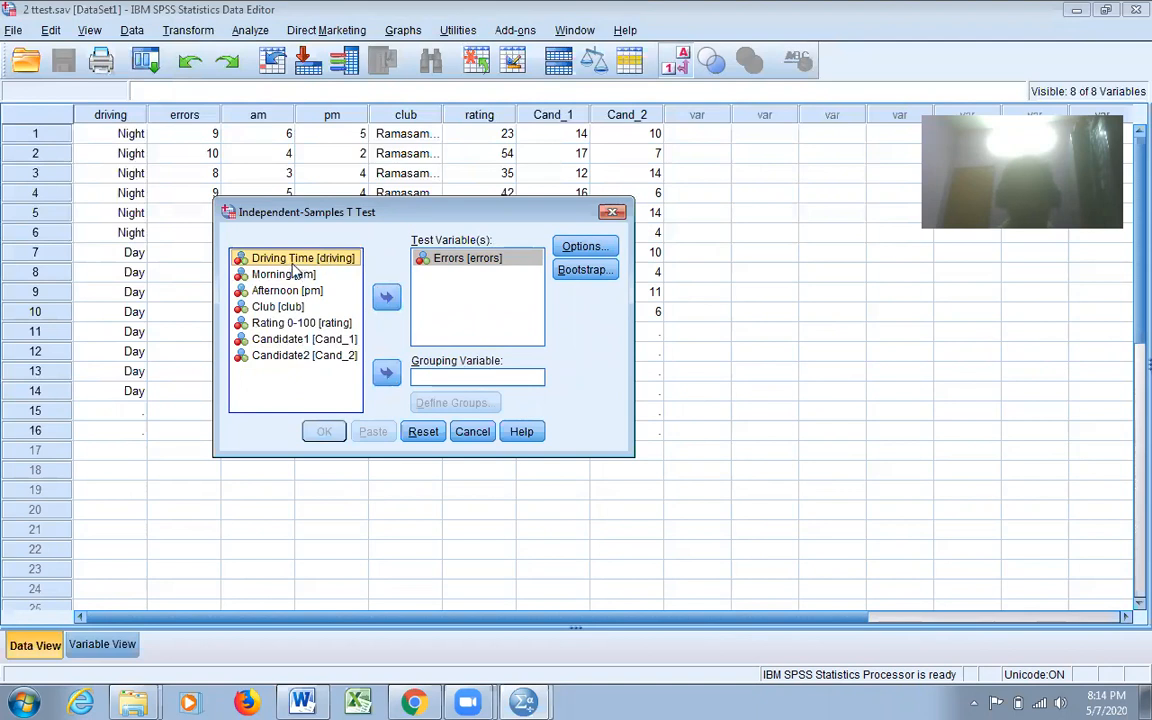
click(386, 374)
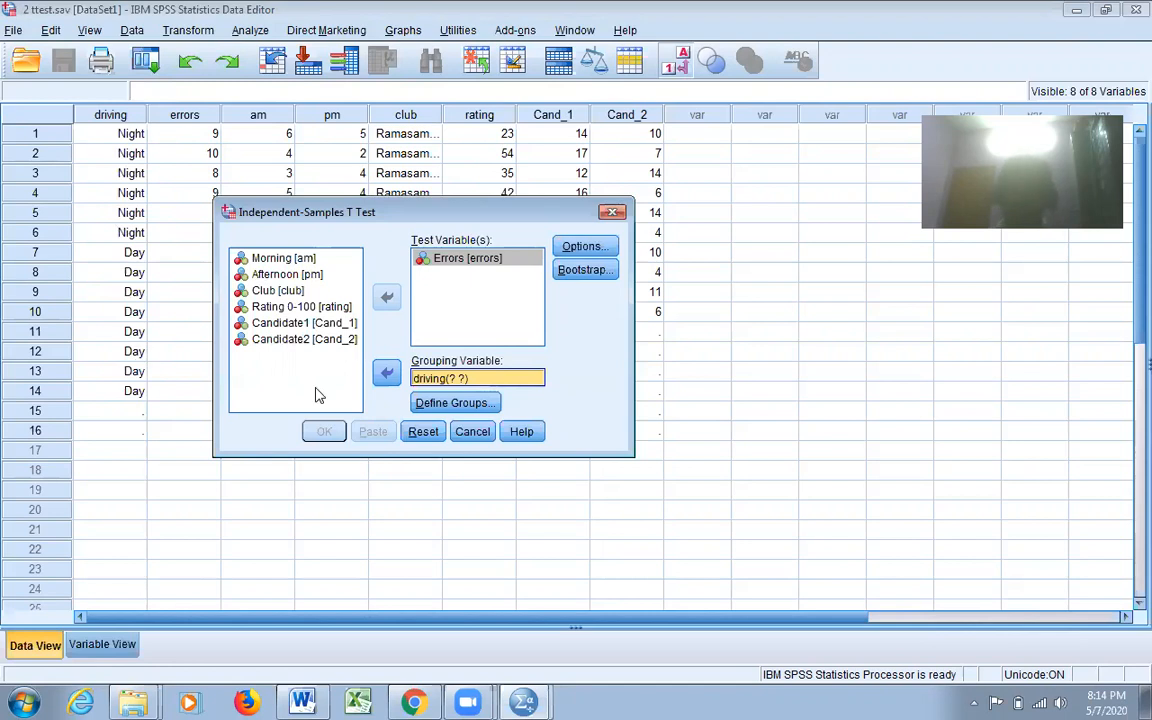
click(440, 402)
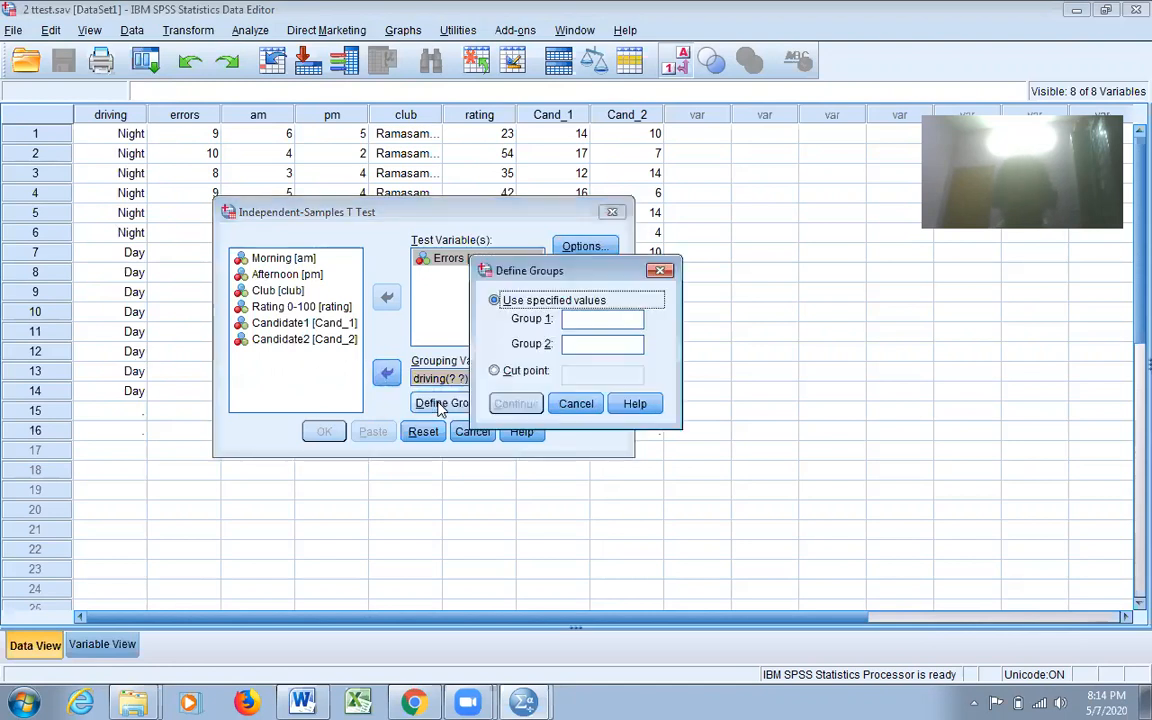
click(611, 322)
text(1)
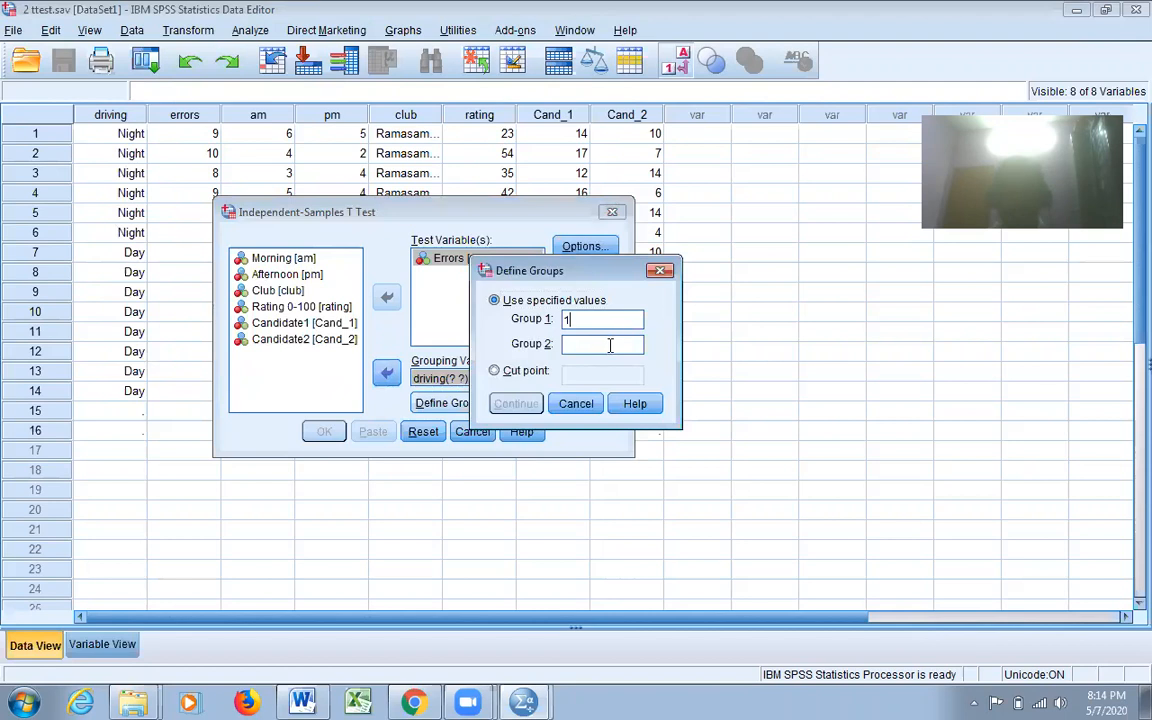
click(610, 346)
text(2)
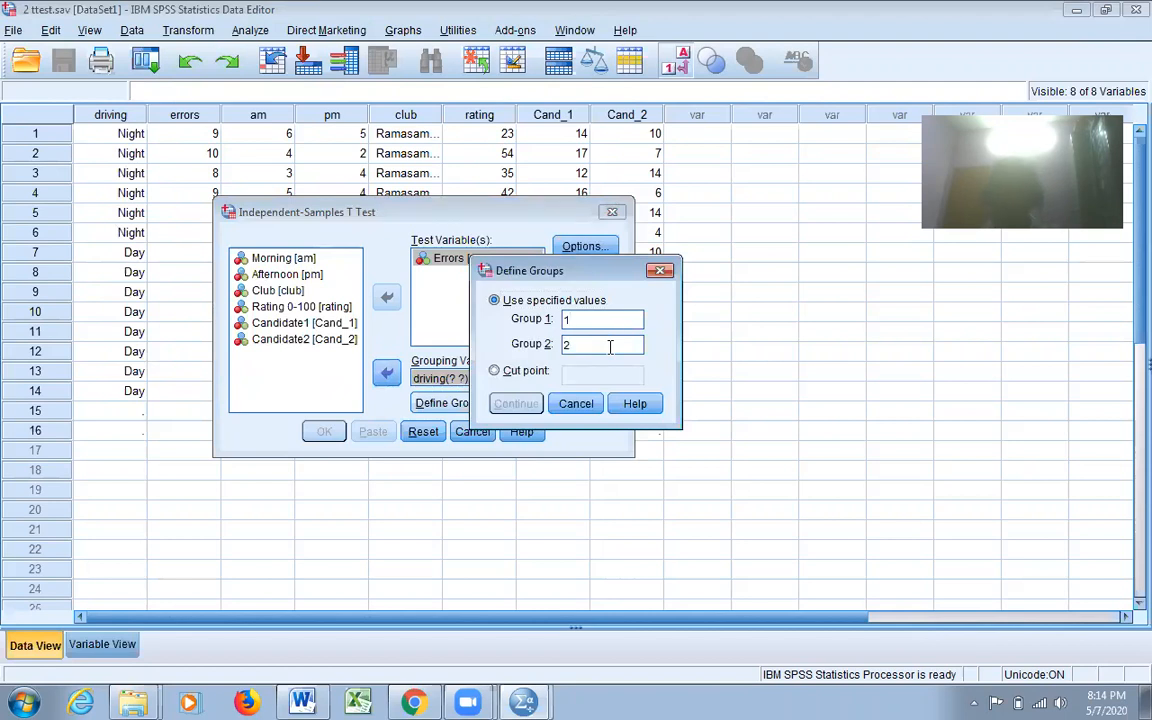
click(515, 403)
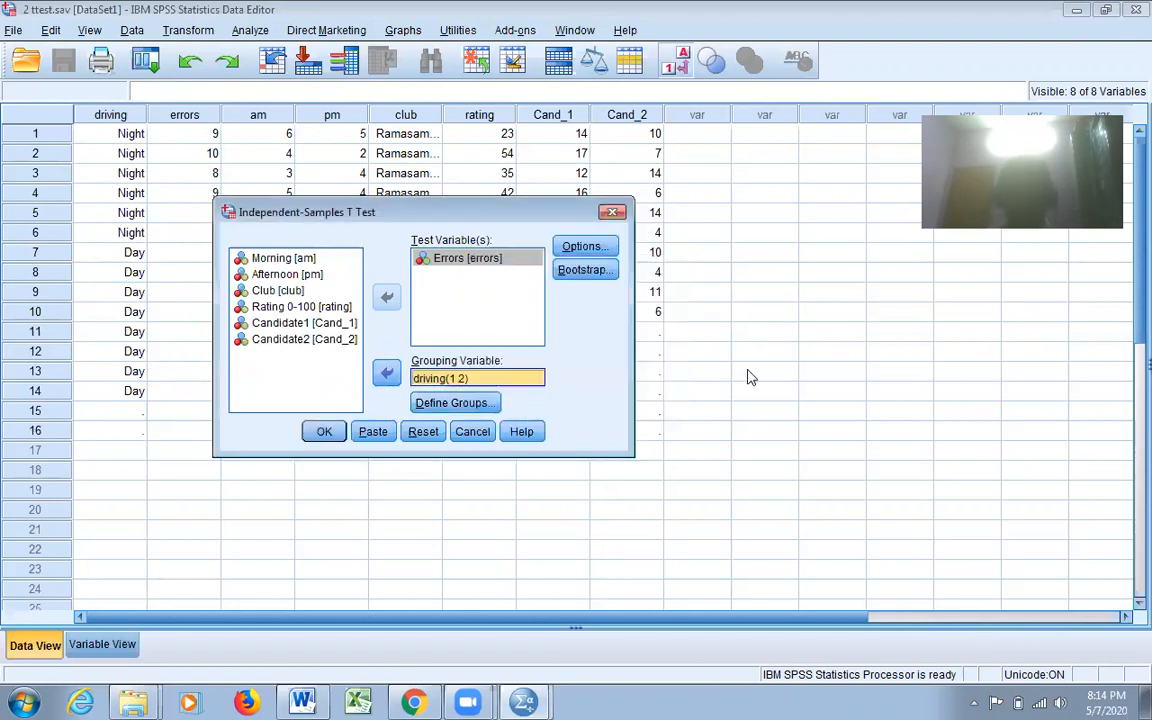
- Run the independent-samples t test with a 95% confidence interval and cases excluded analysis by analysis, and review its results tables
click(590, 248)
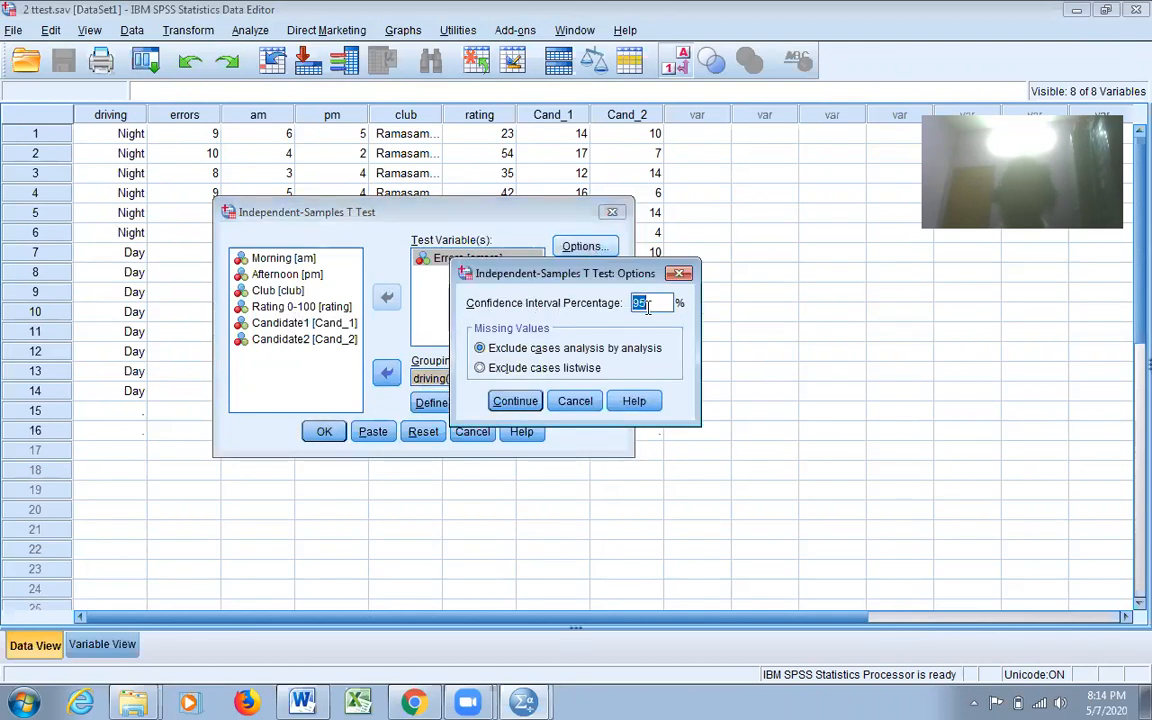
click(508, 401)
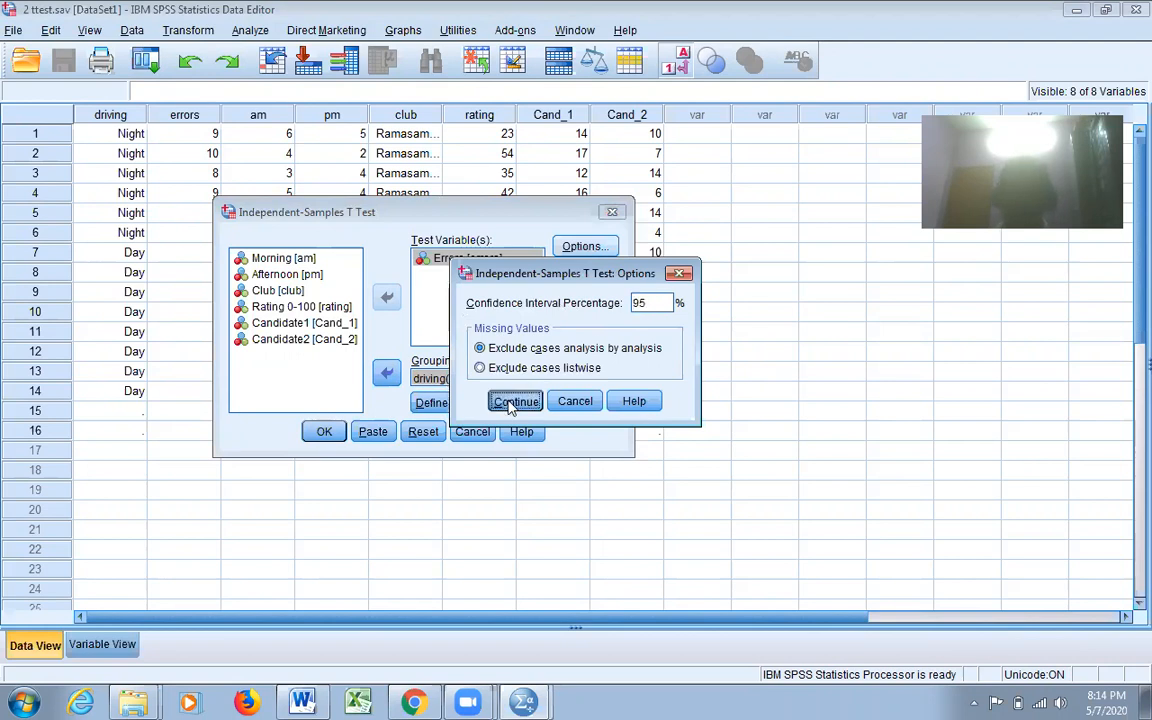
click(327, 434)
scroll(1128, 388, down, 1)
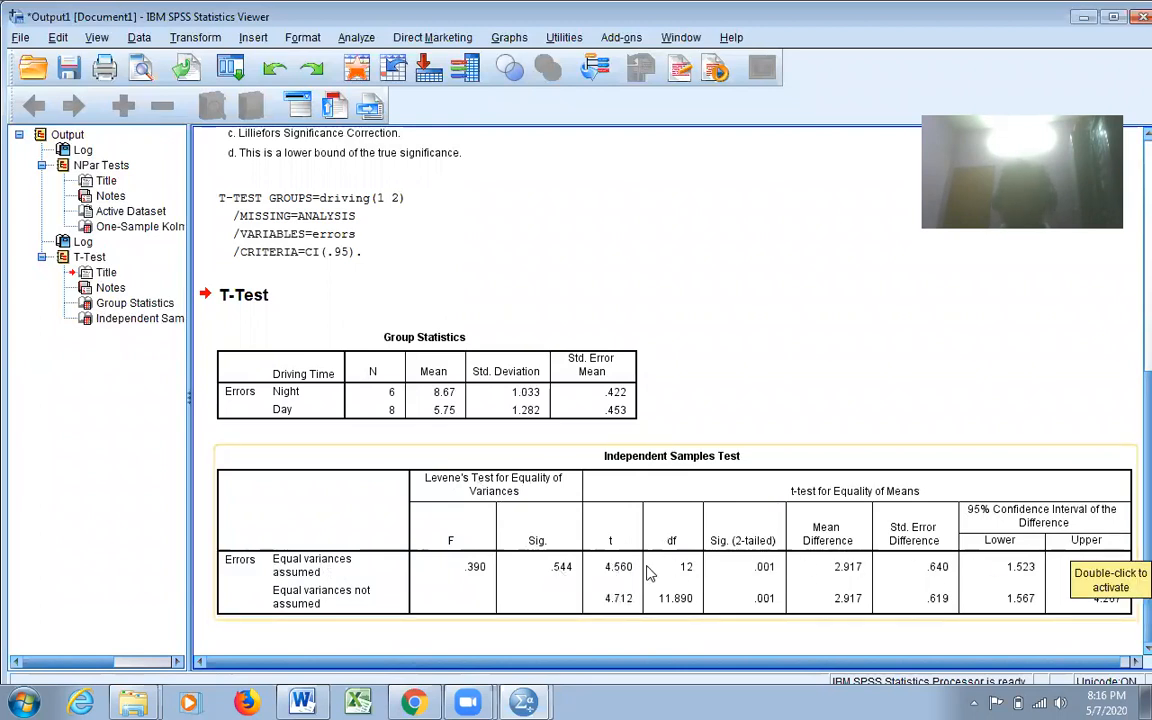
click(1127, 573)
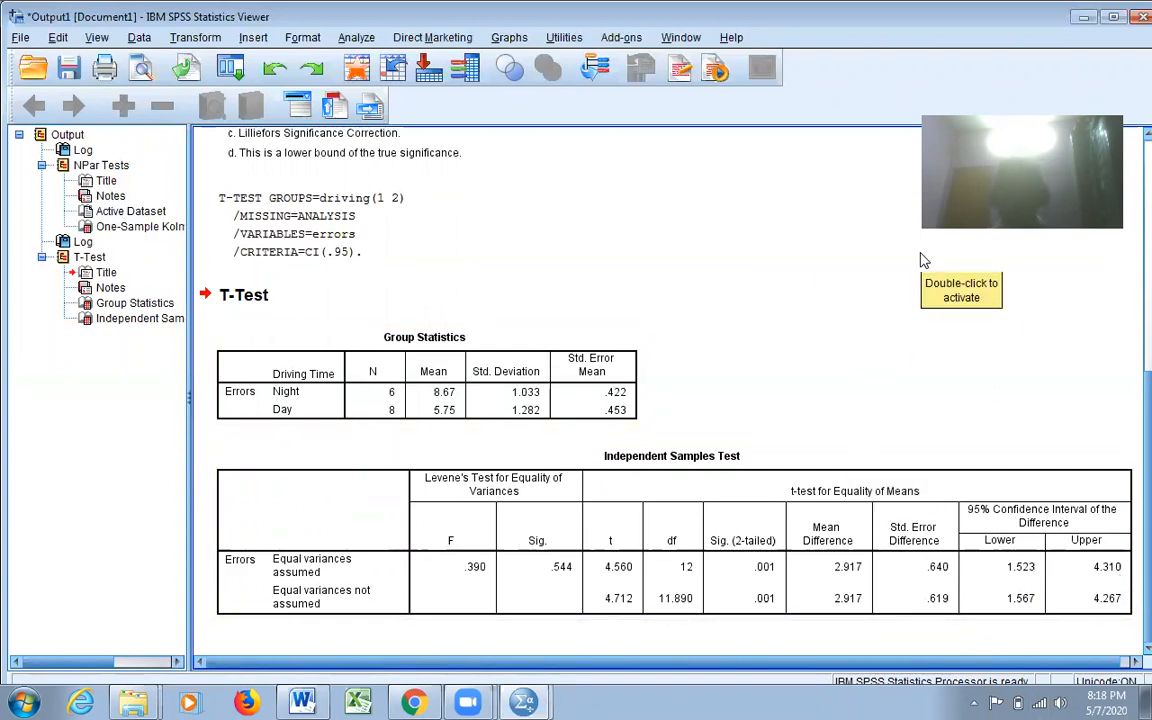
- Minimize the output viewer and examine the am and pm columns in the t-test data
click(1082, 16)
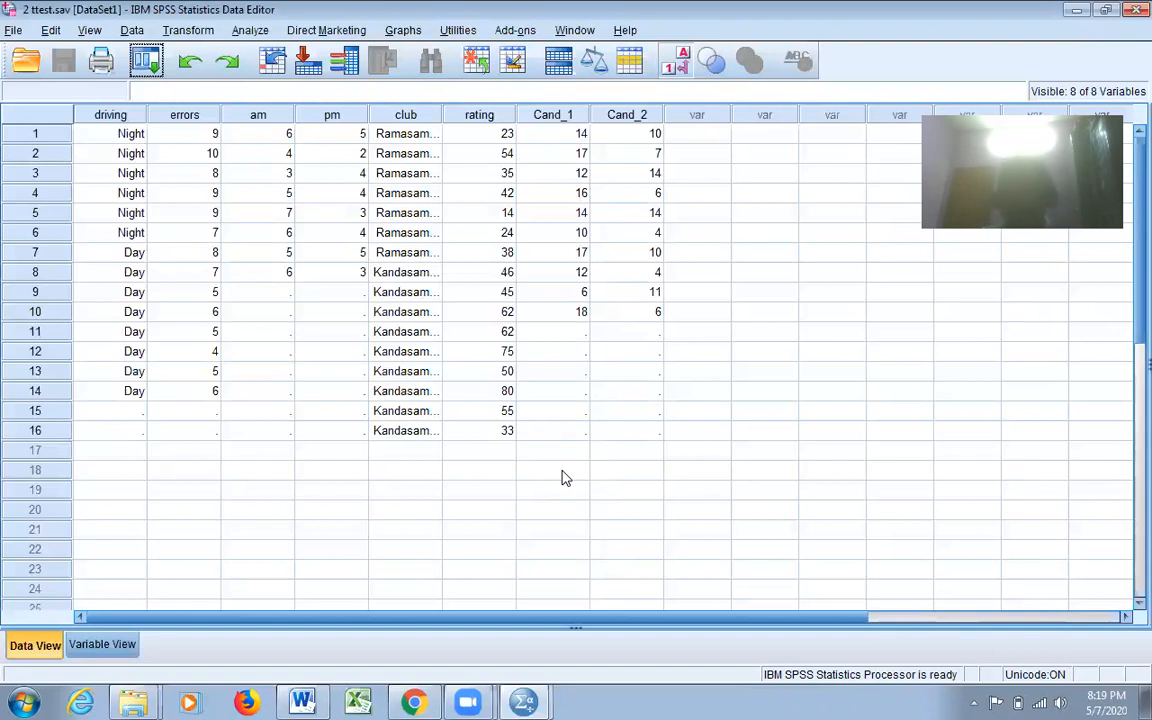
click(262, 119)
click(334, 117)
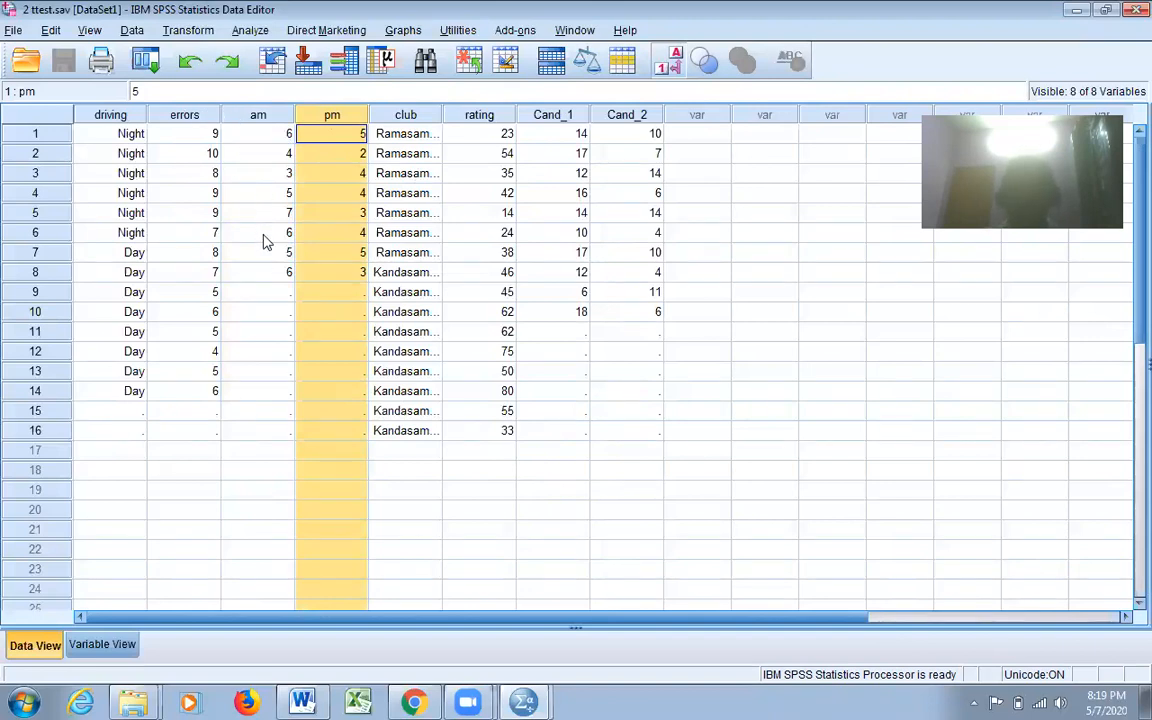
click(232, 114)
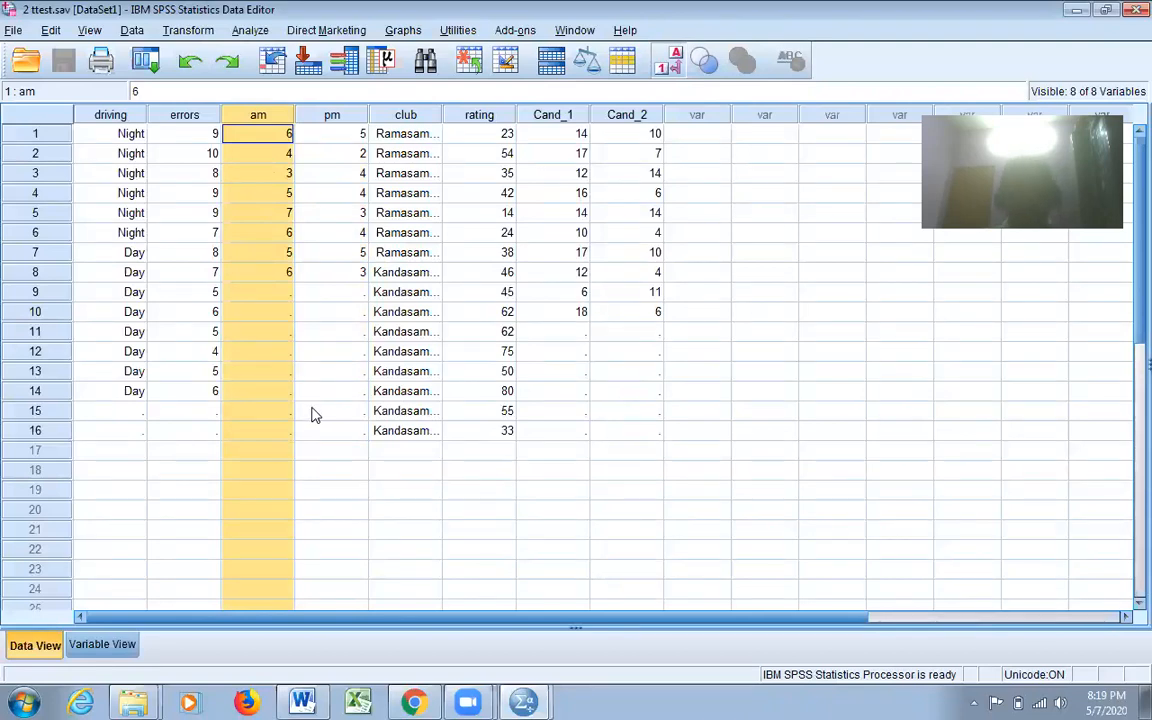
click(333, 116)
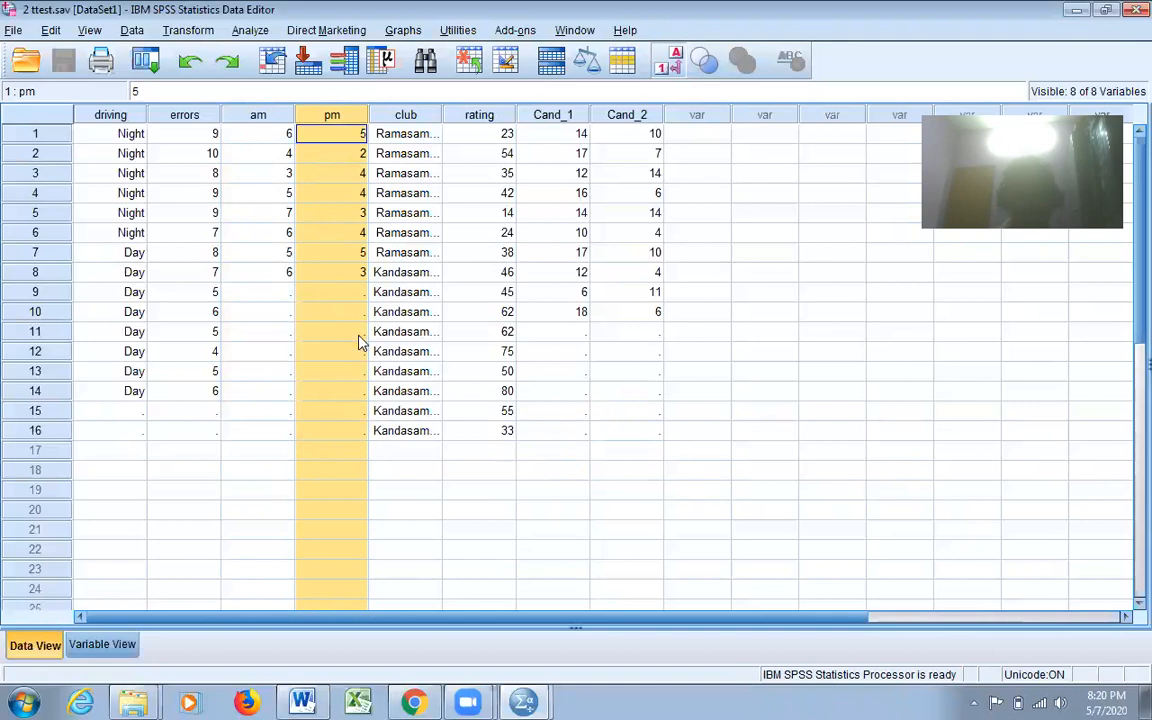
- Start a Paired-Samples T Test with Morning as the first variable and Afternoon as the second variable of pair 1
click(249, 31)
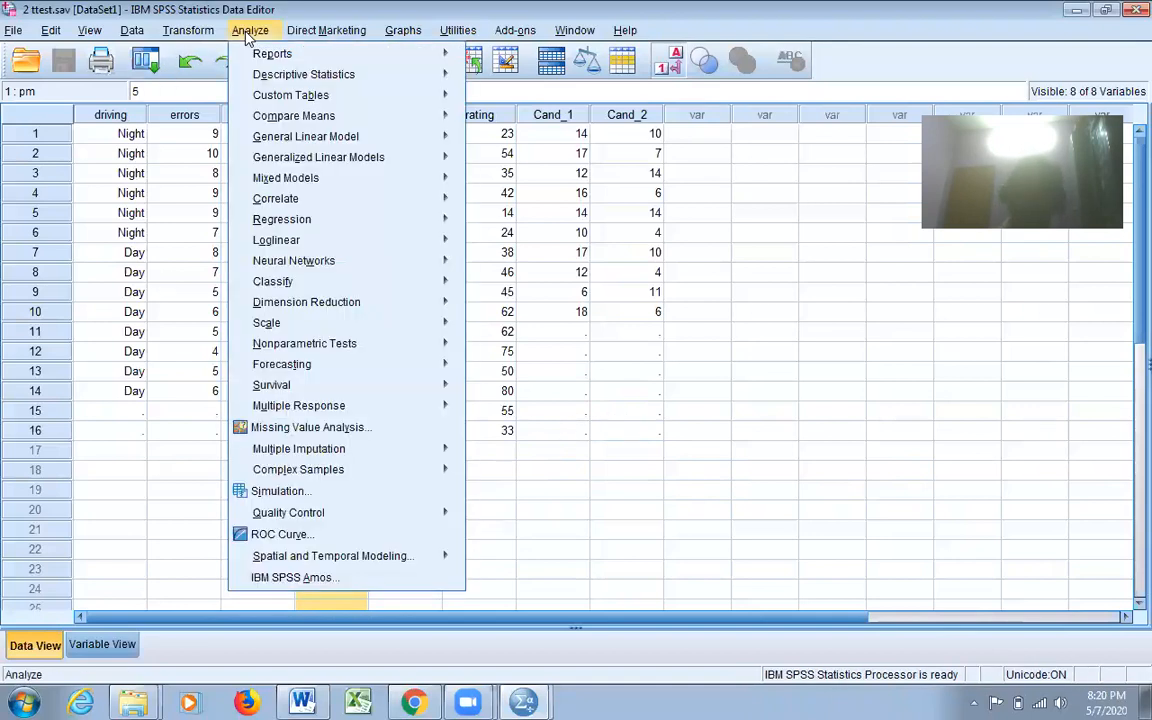
mouse_move(305, 118)
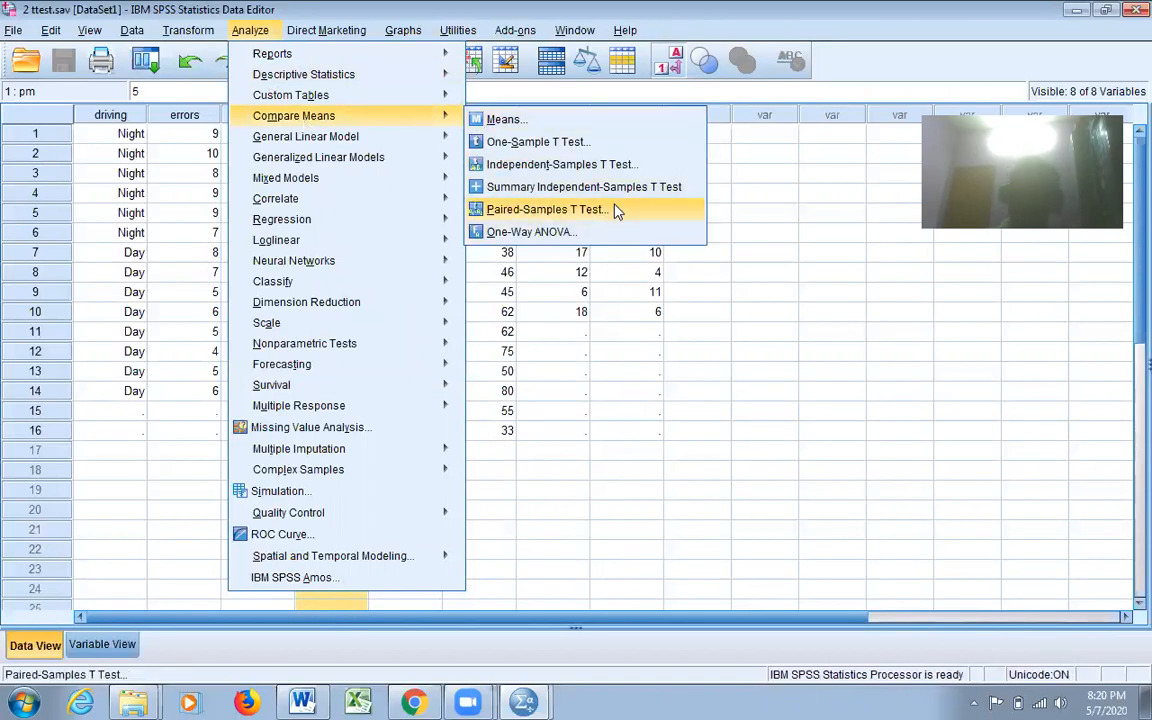
mouse_move(222, 32)
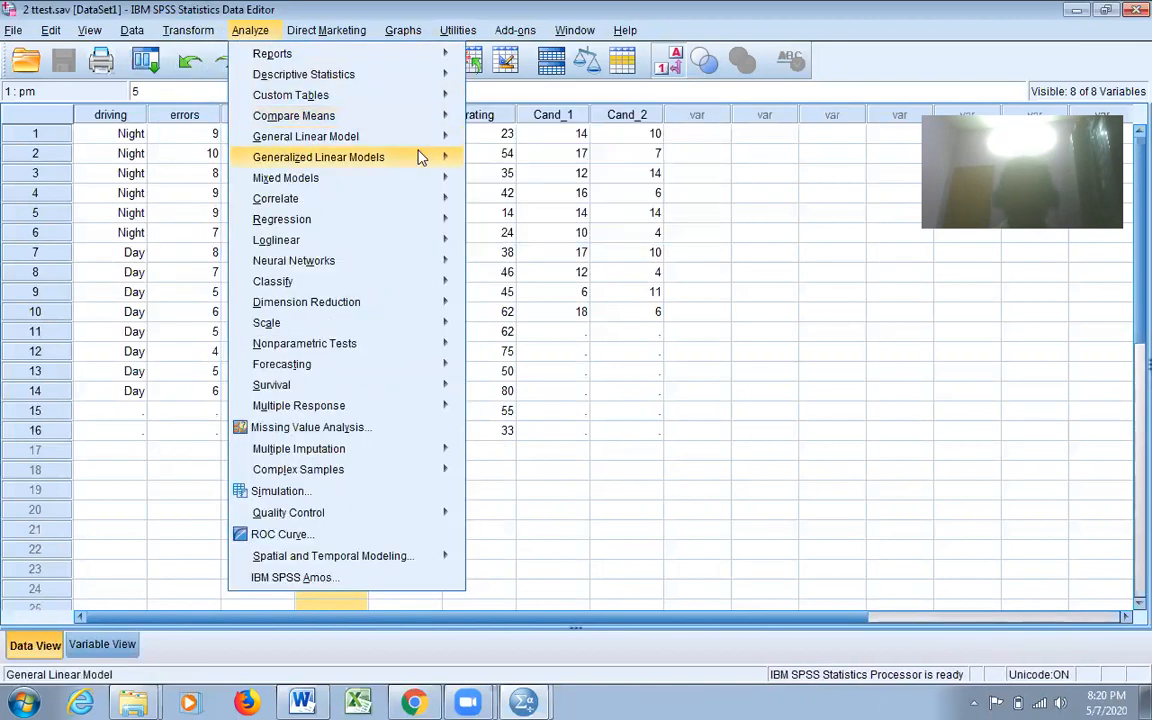
mouse_move(440, 157)
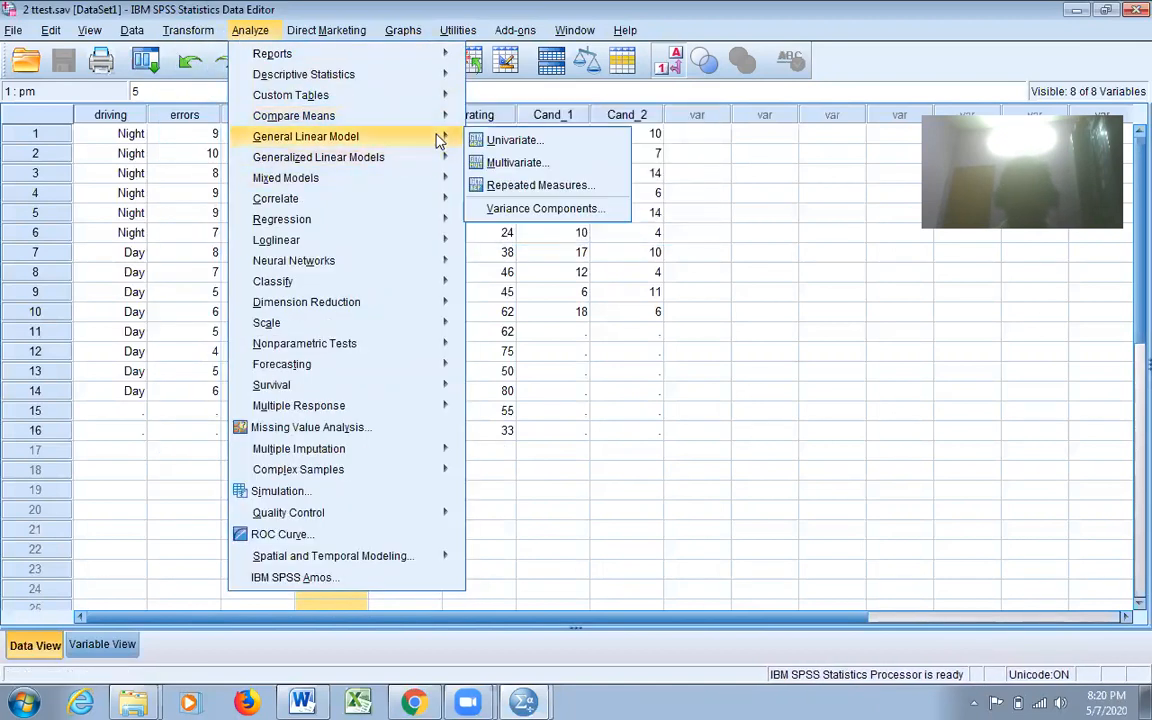
mouse_move(442, 116)
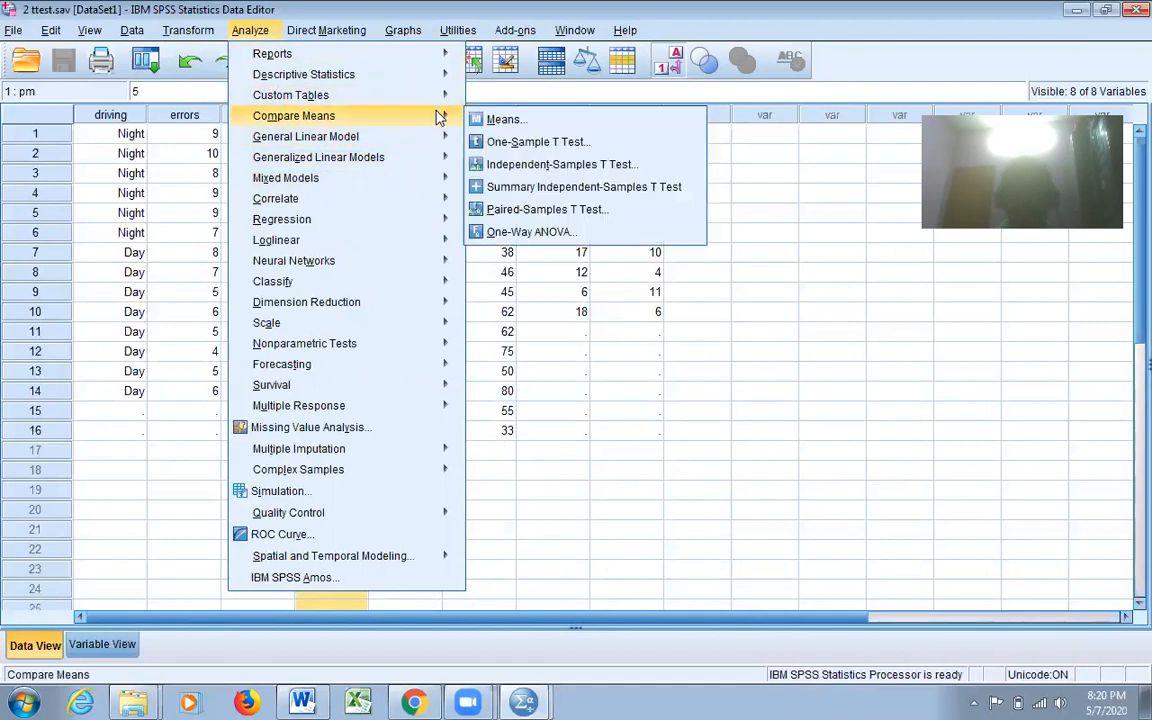
click(522, 217)
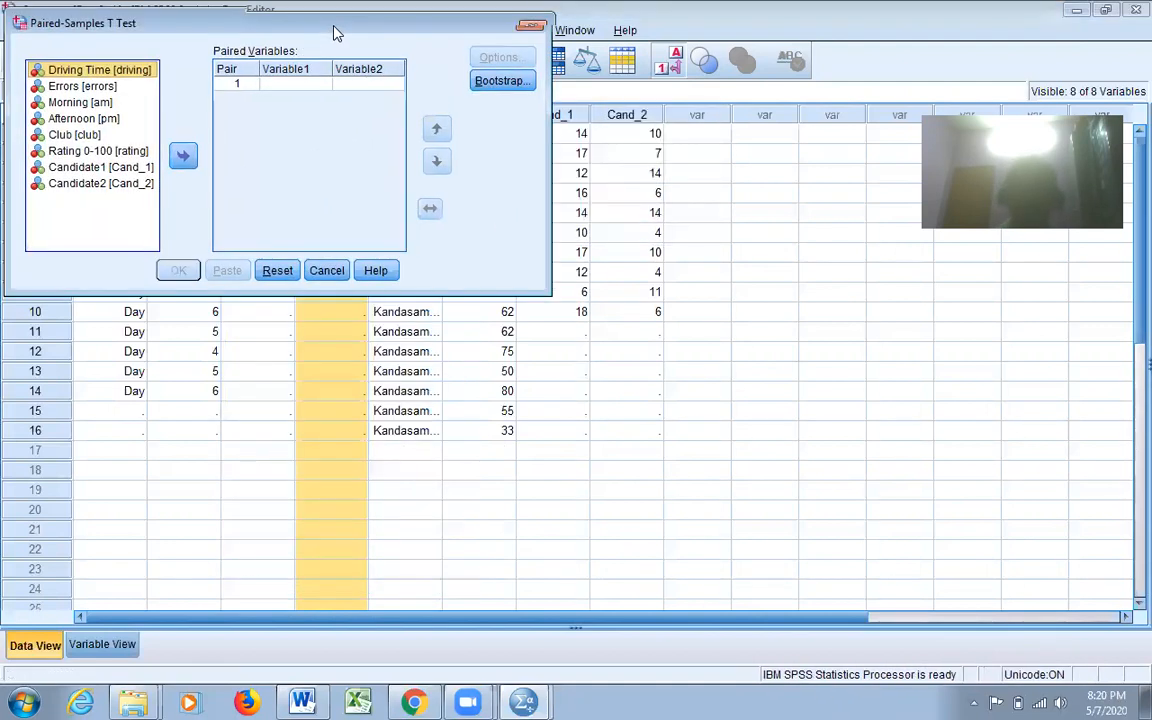
drag(336, 34, 562, 178)
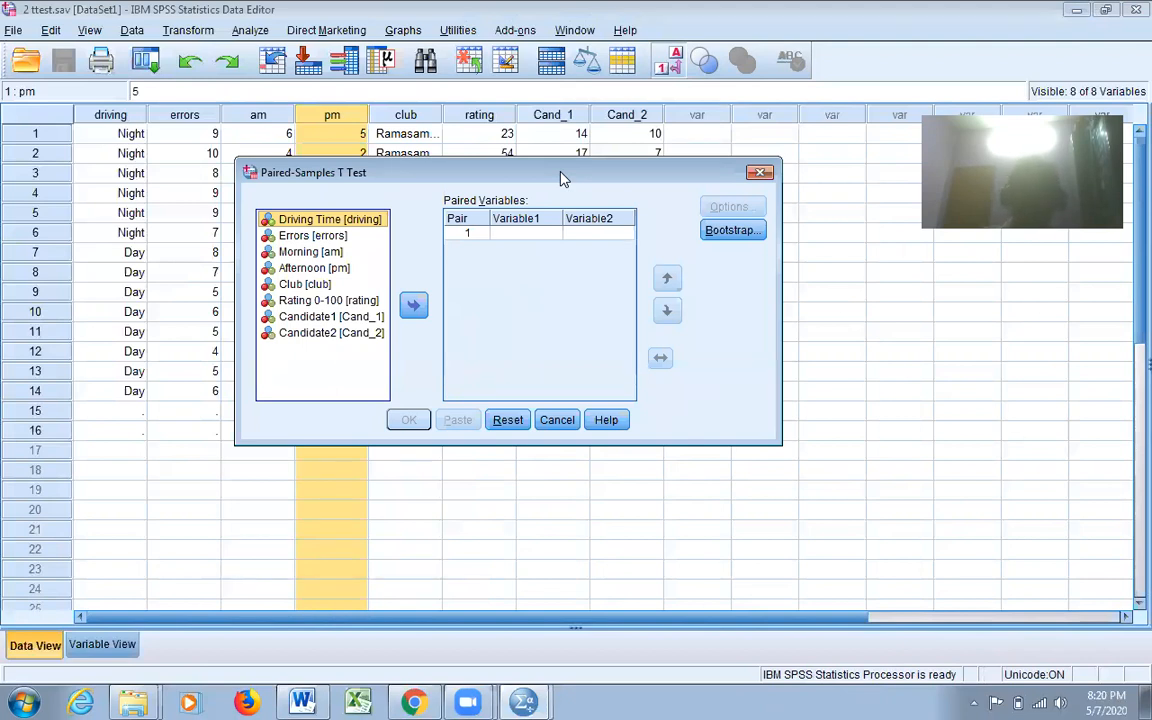
click(314, 253)
click(413, 305)
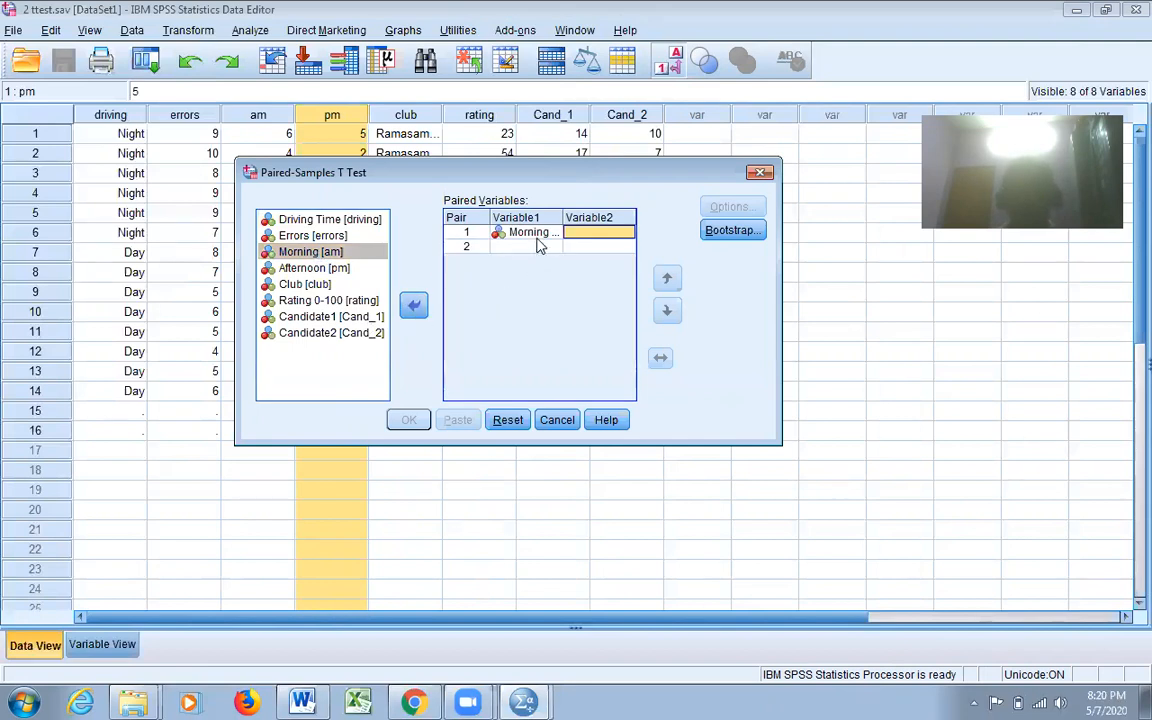
click(318, 268)
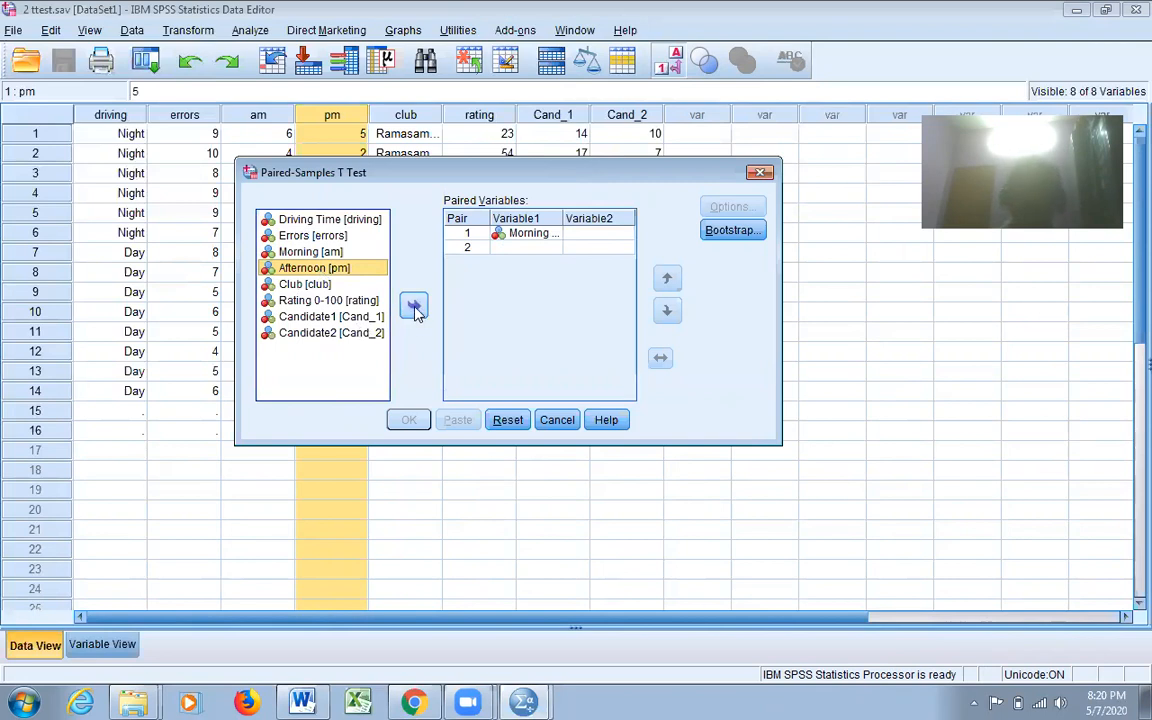
click(414, 308)
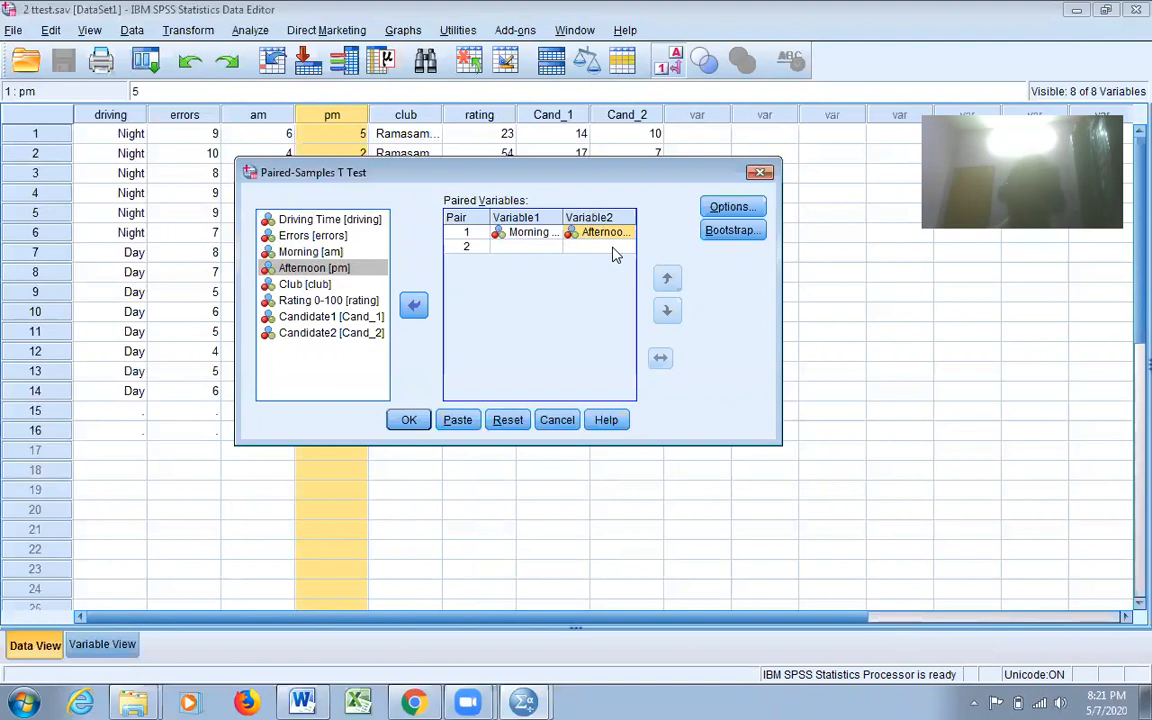
- Run the paired t test with a 95% confidence interval, review its results tables, and return to the data
click(728, 207)
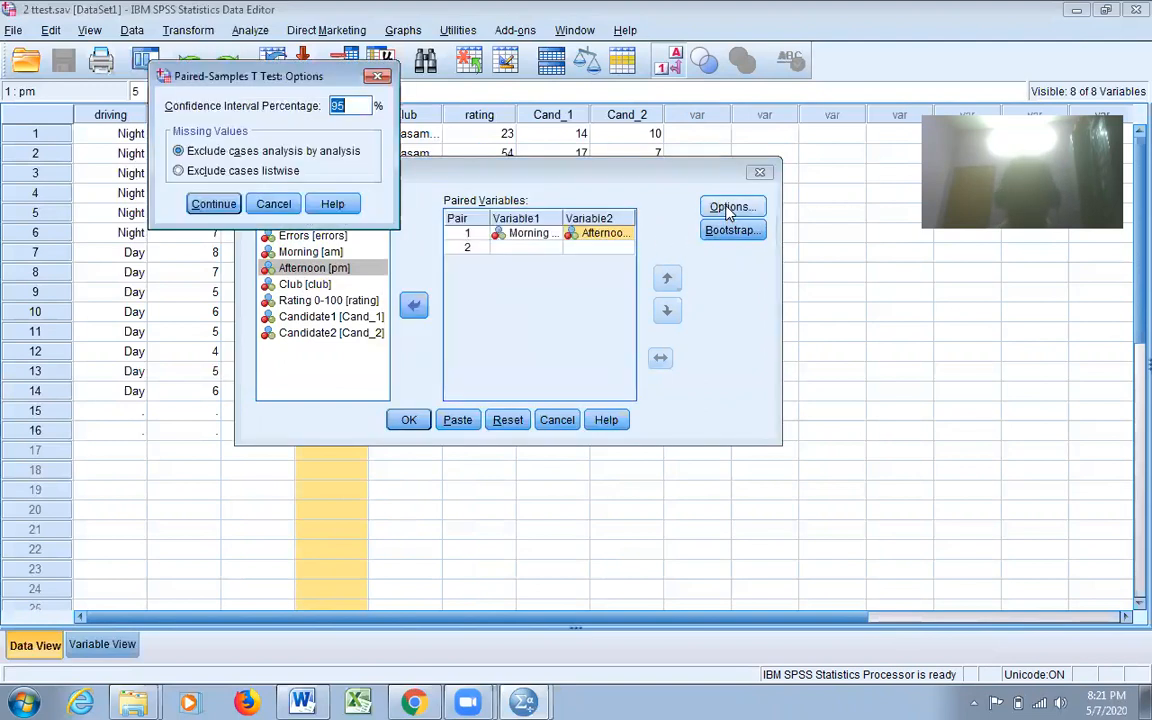
click(212, 204)
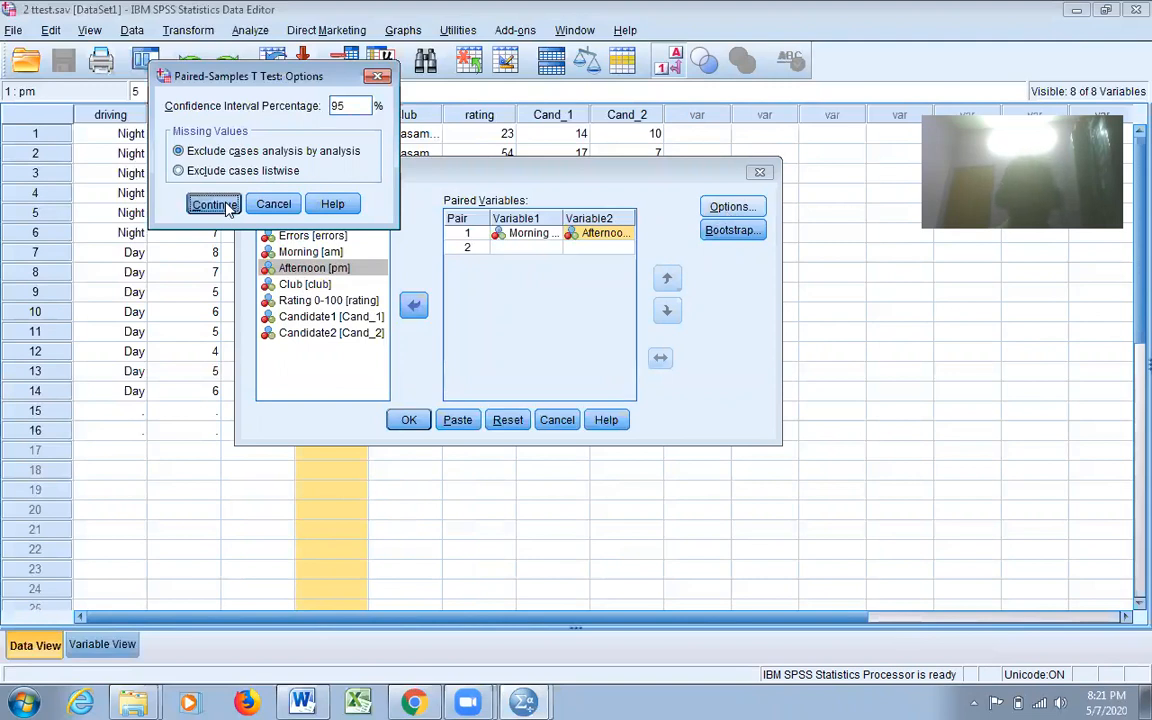
click(407, 419)
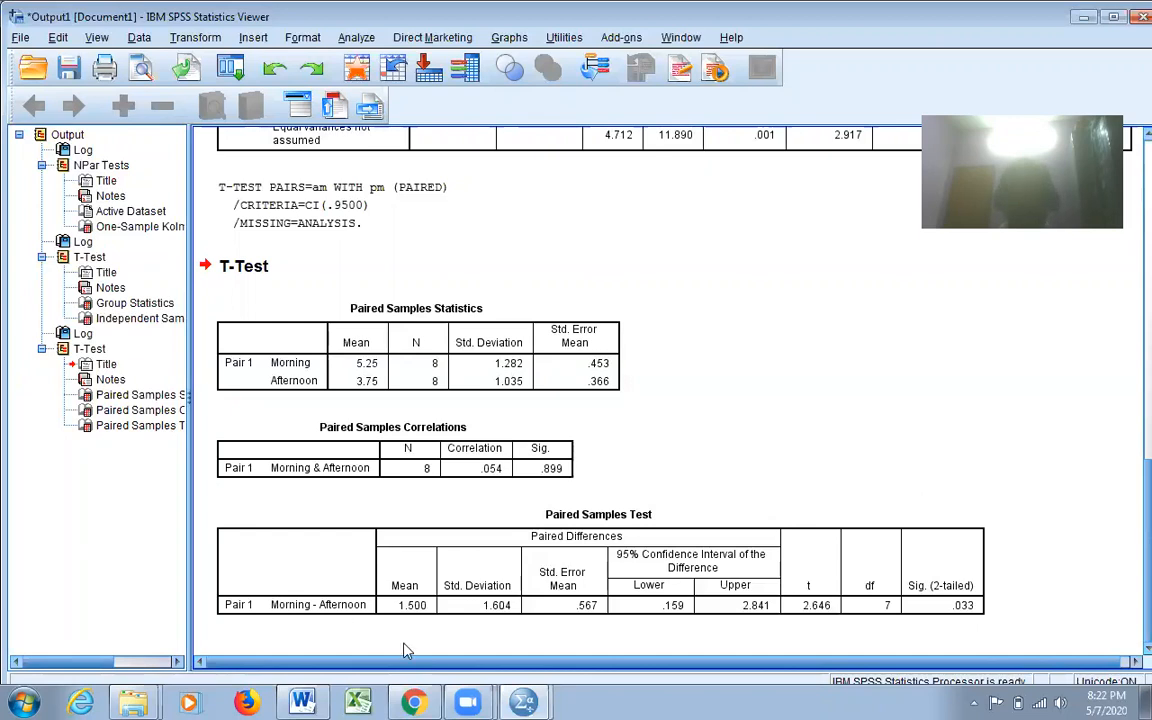
click(426, 620)
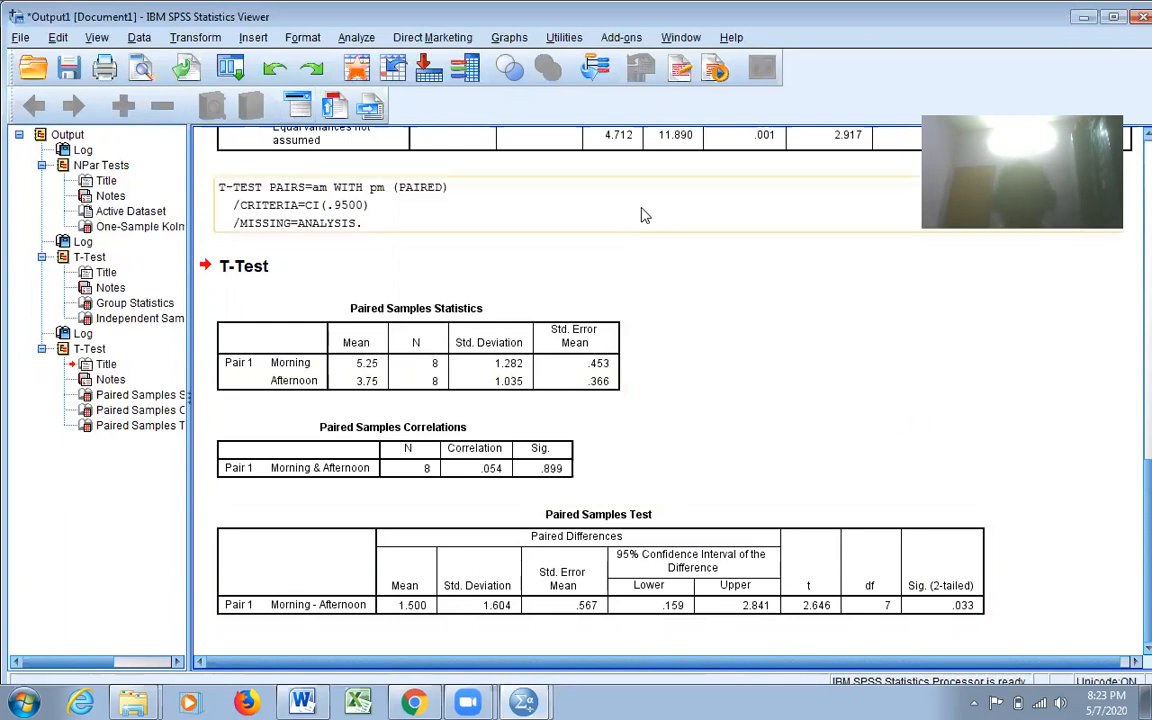
key(alt+Tab)
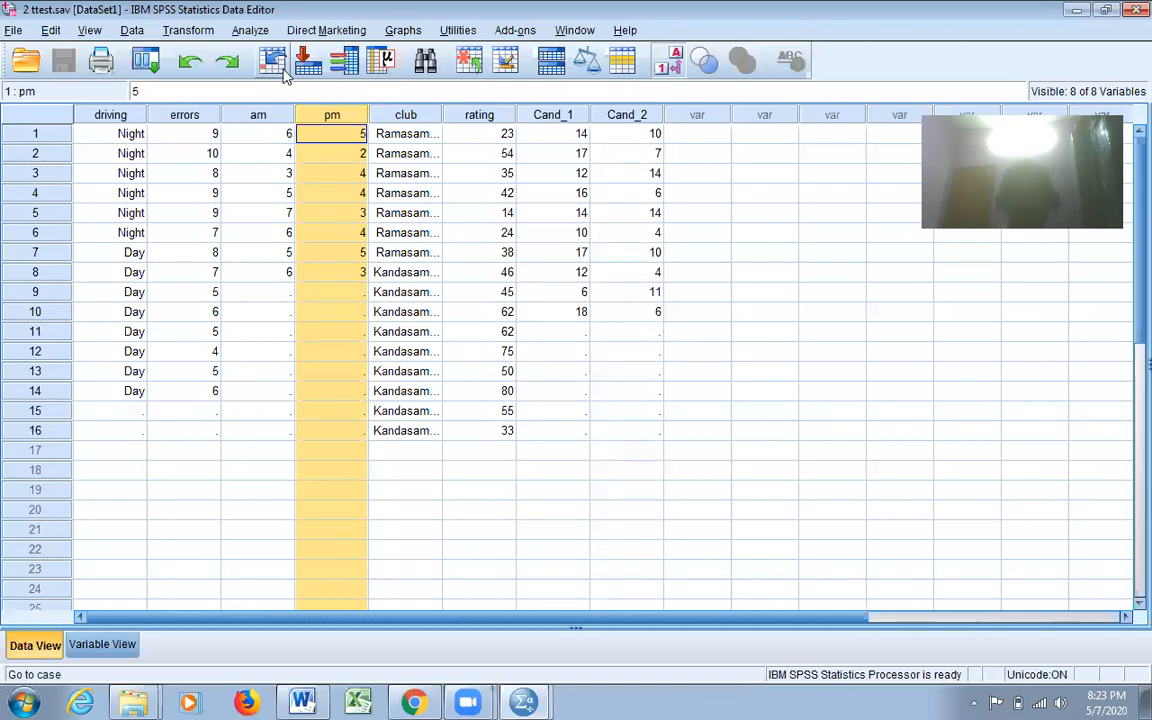
click(252, 30)
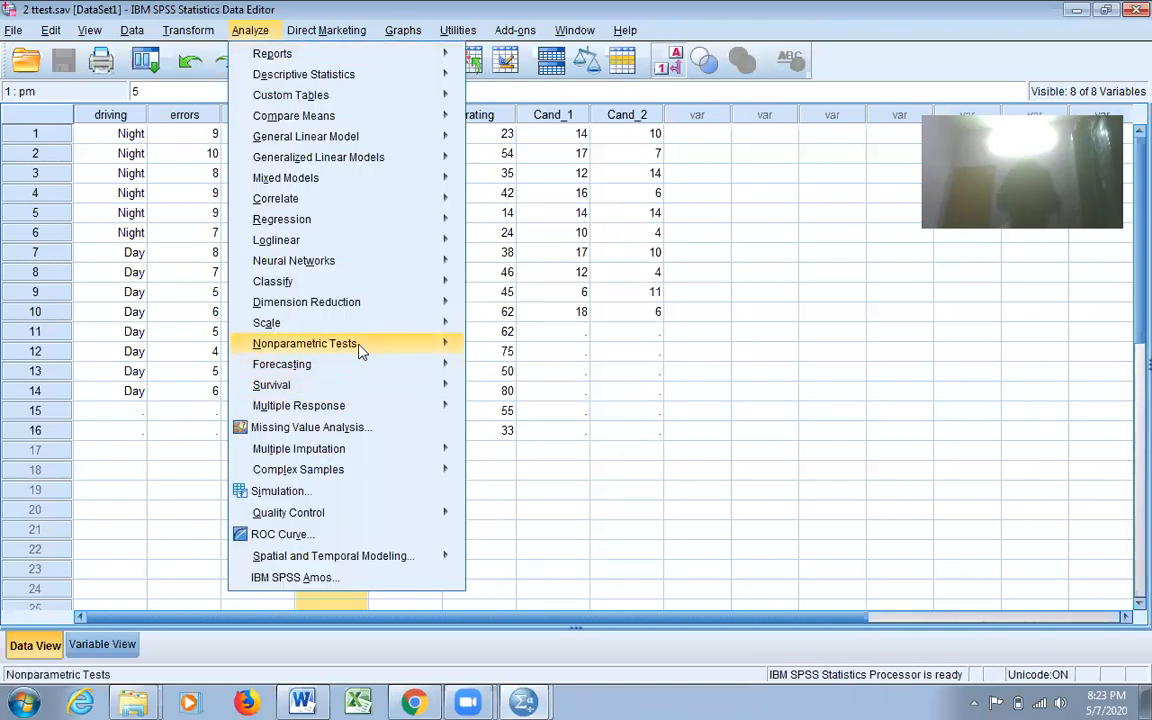
mouse_move(360, 347)
mouse_move(532, 414)
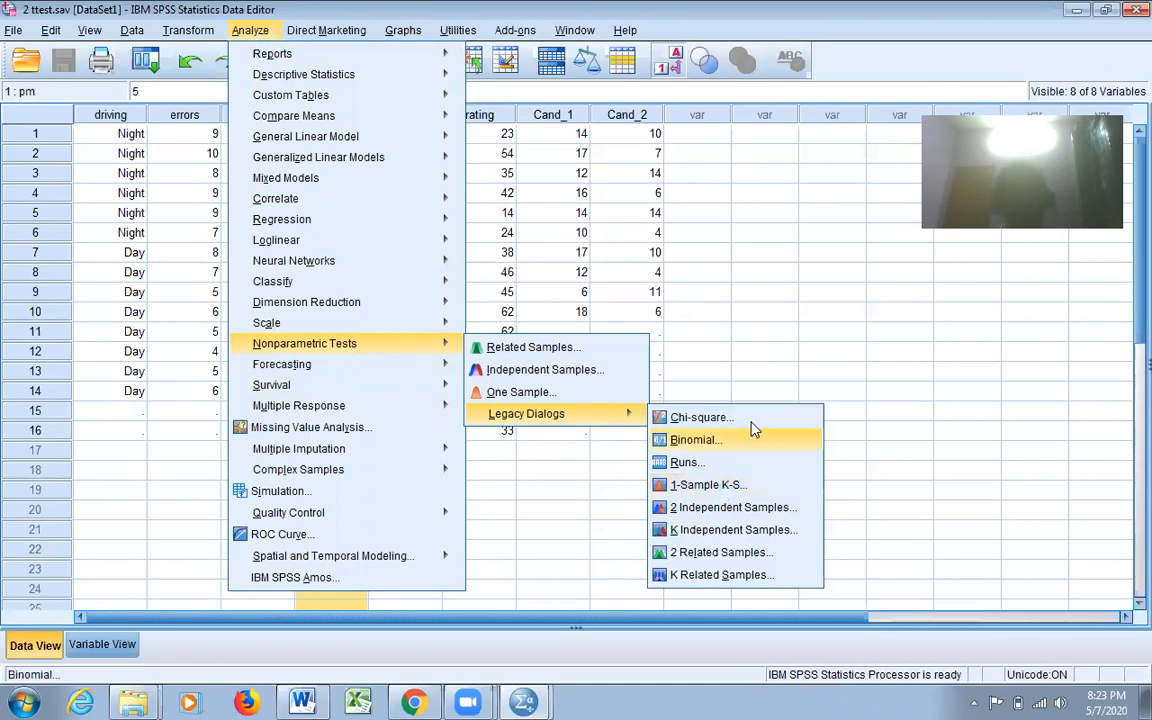
click(918, 430)
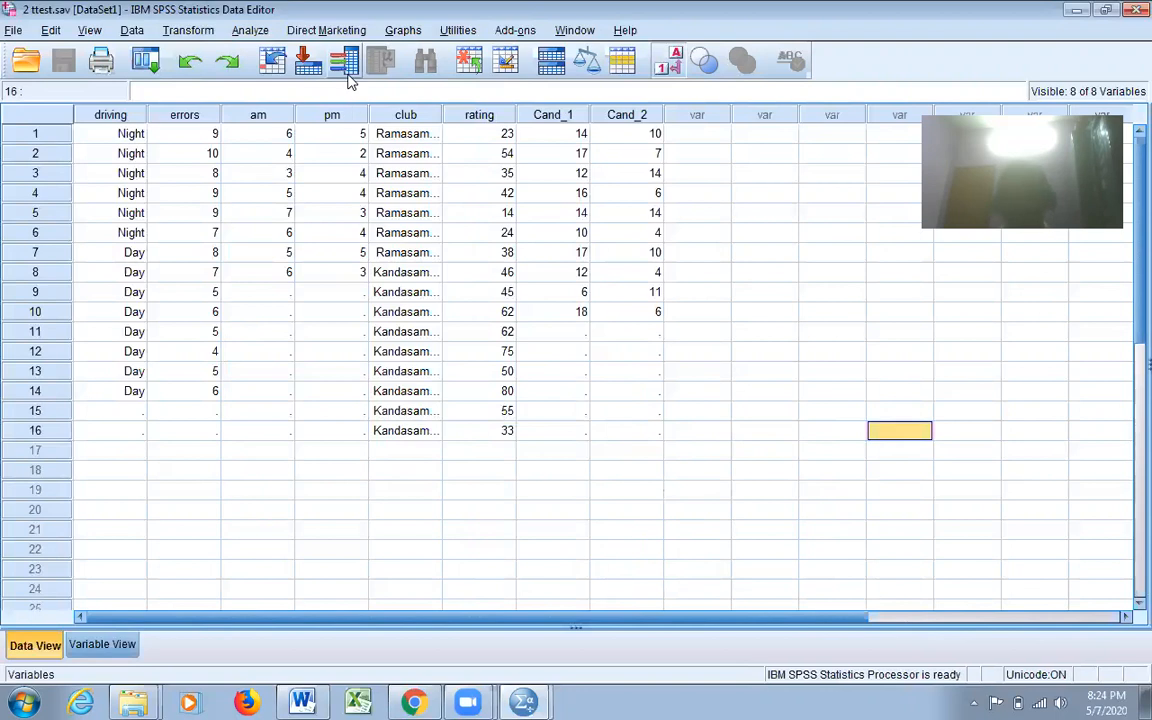
click(250, 31)
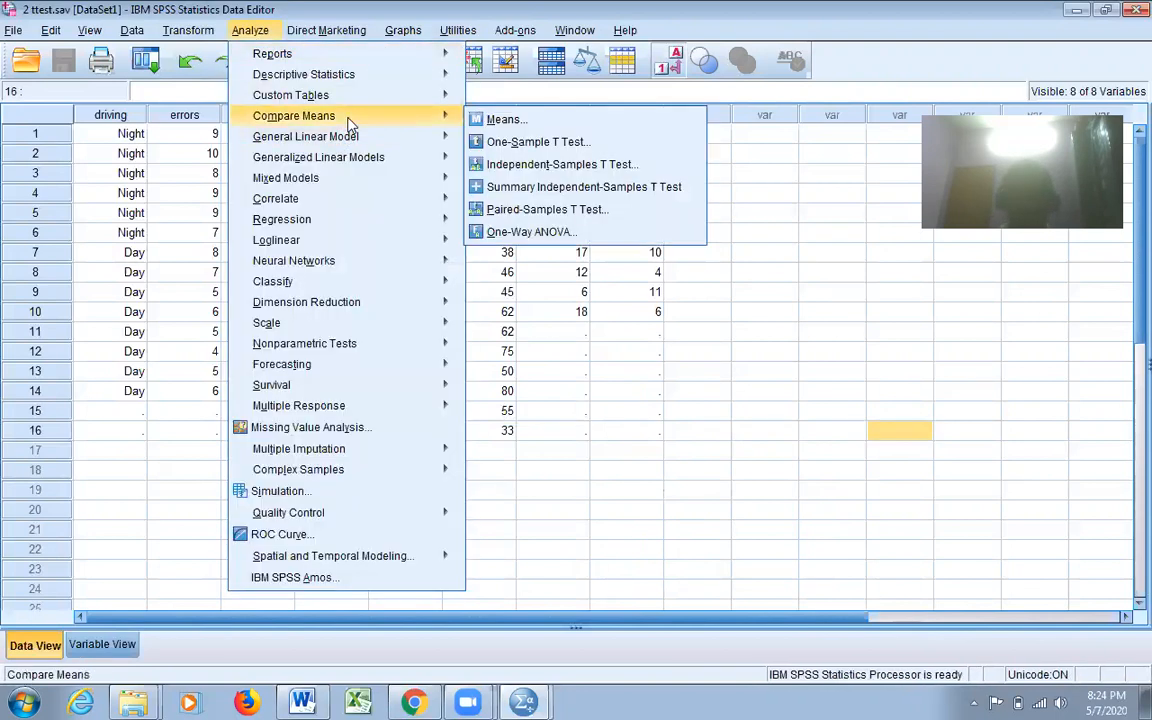
mouse_move(420, 136)
mouse_move(338, 112)
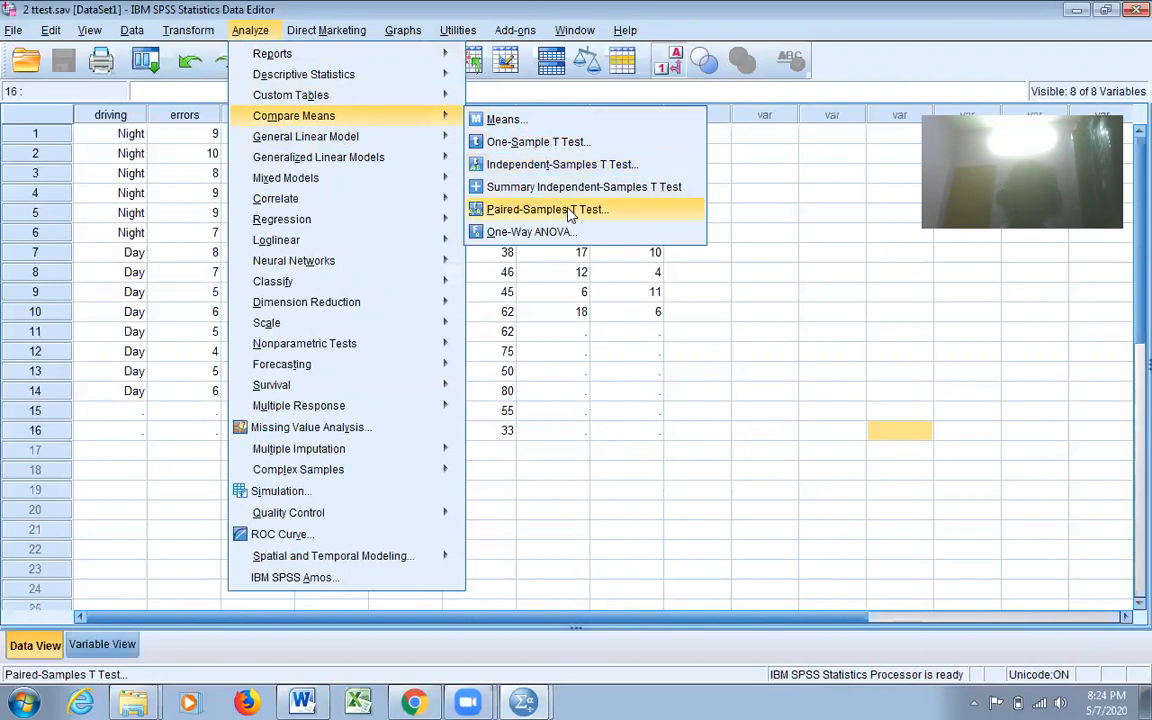
click(717, 432)
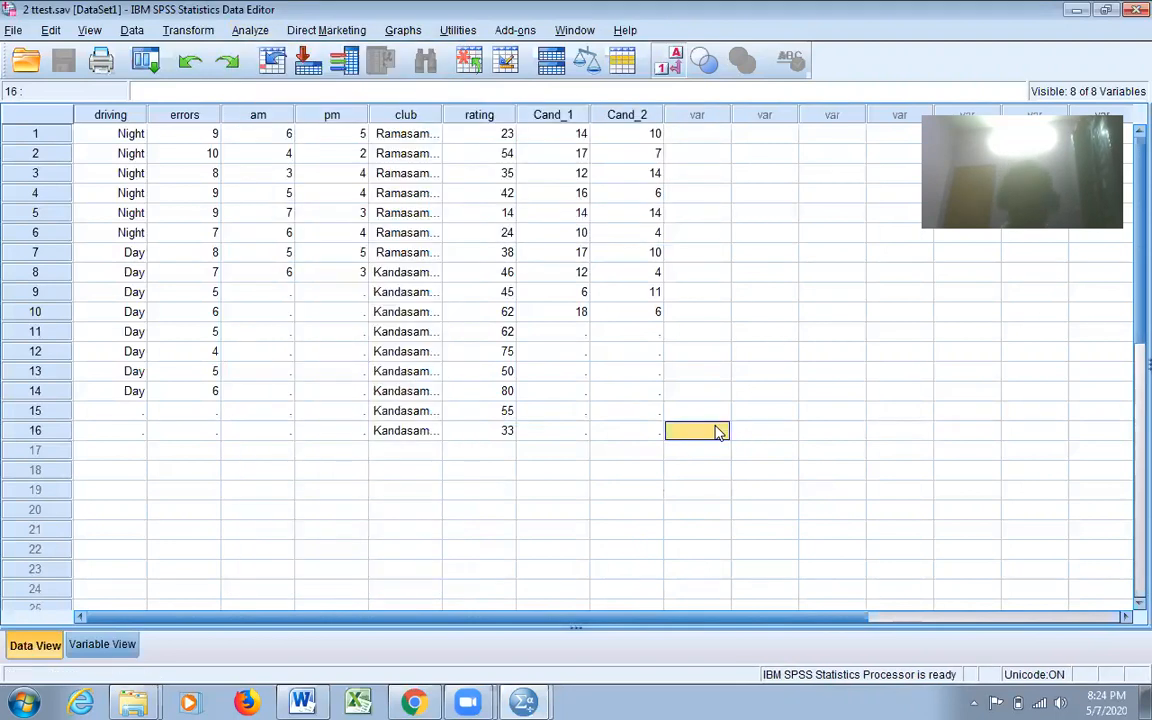